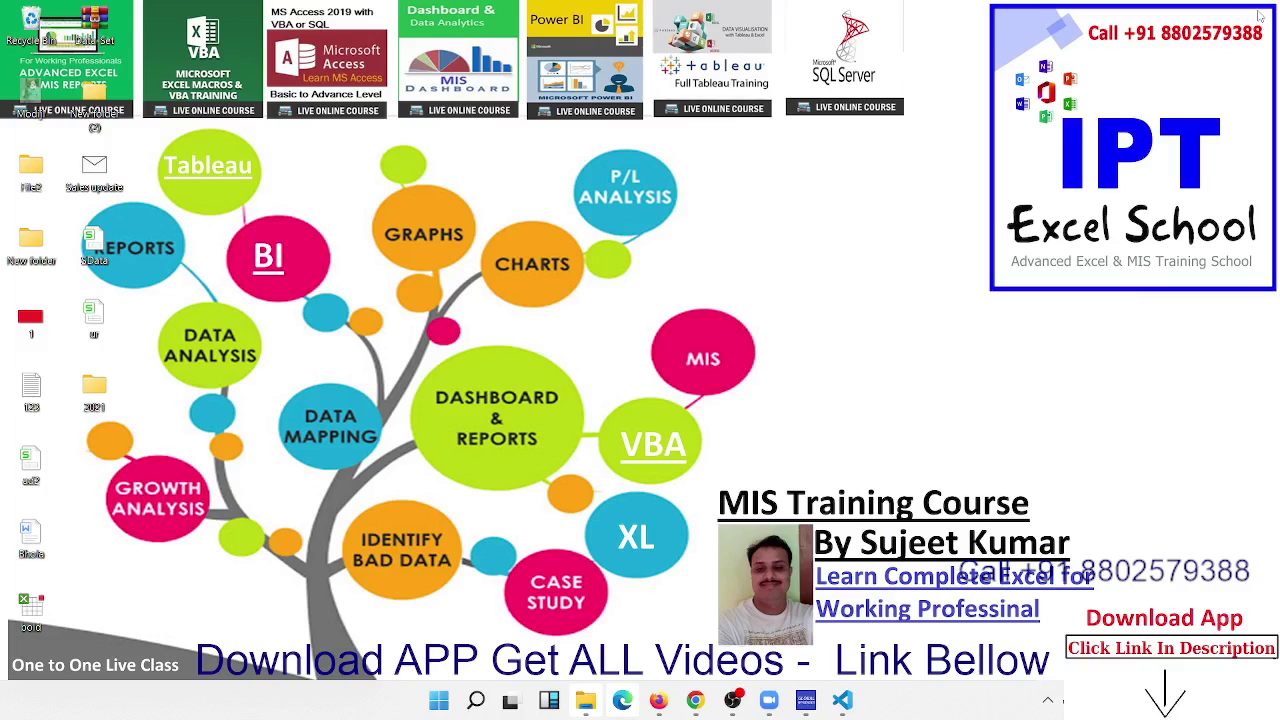
Step: Launch Excel from Windows search by typing 'exc'
key("super")
type("ex")
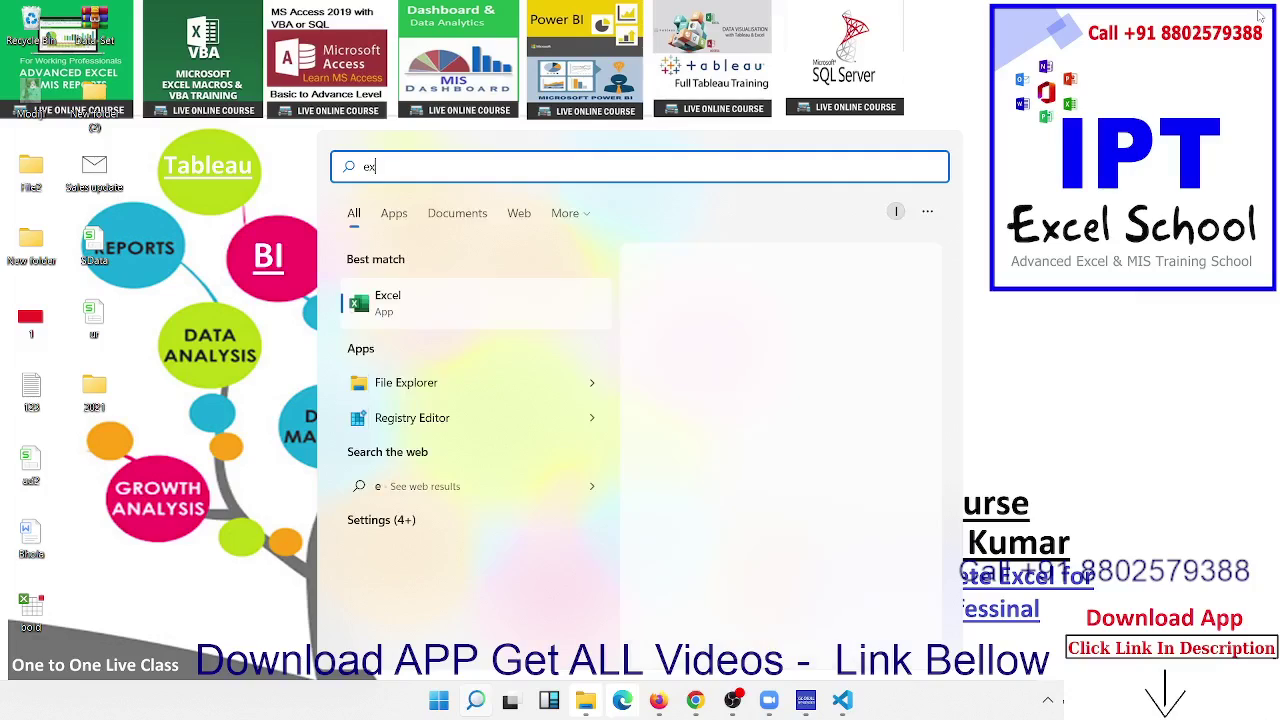
type("c")
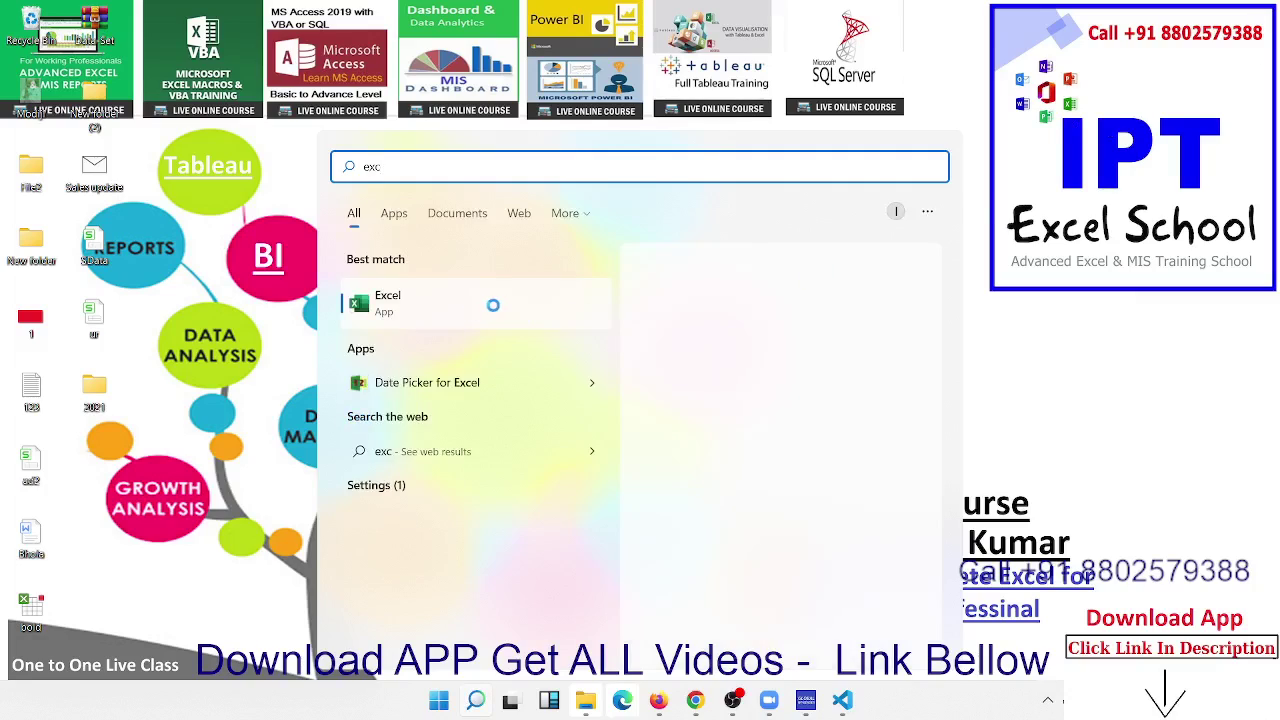
left_click(766, 300)
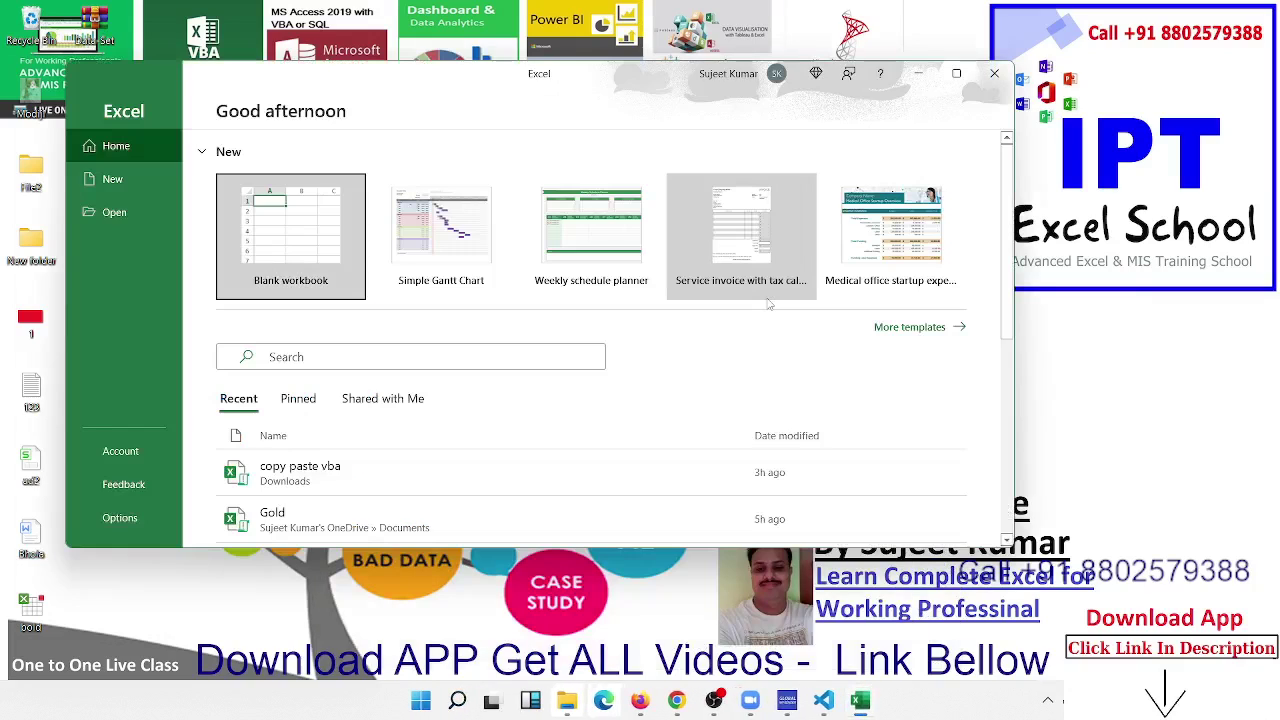
Step: Open a maximized blank Book1 workbook, open the Visual Basic editor from Developer, then minimize the editor
left_click(333, 247)
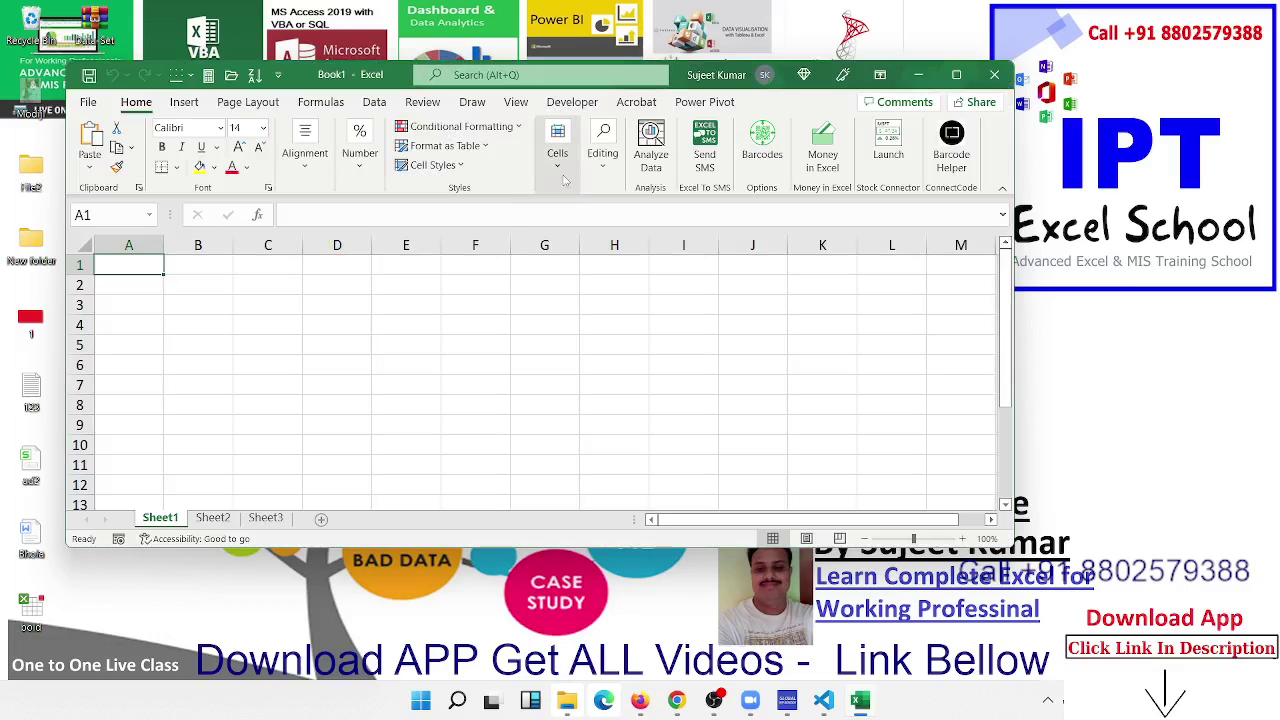
left_click(956, 74)
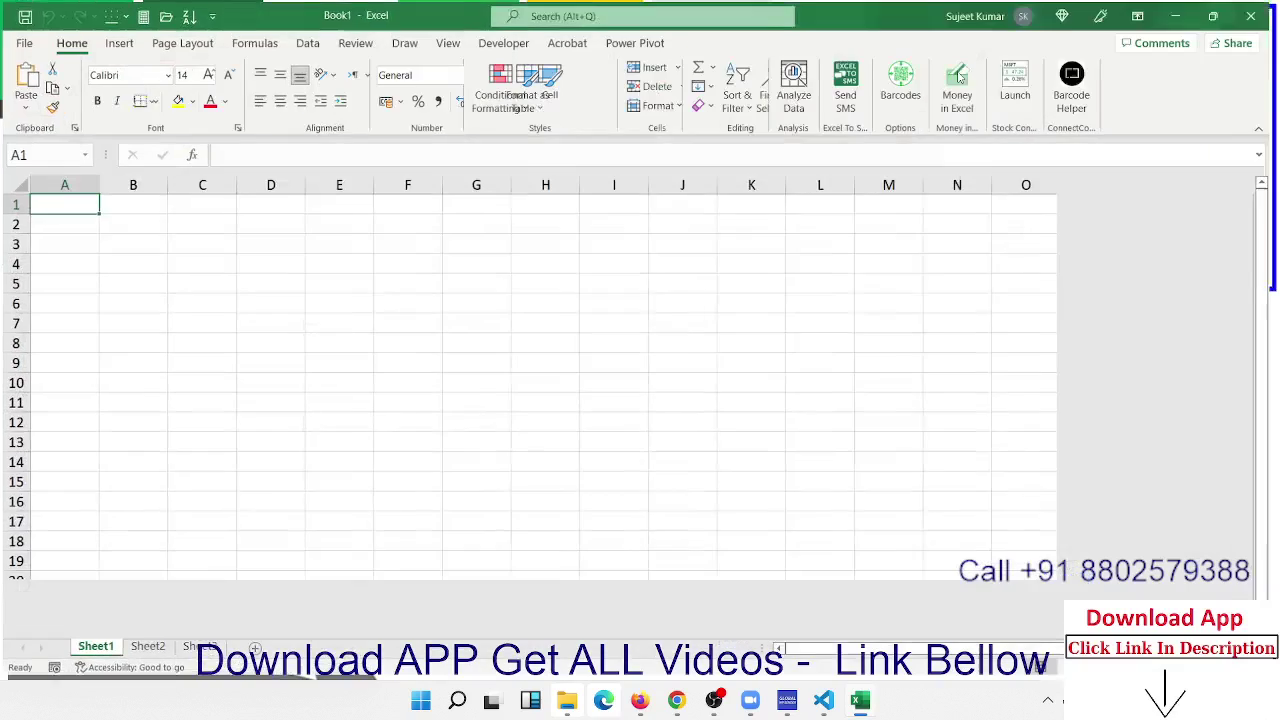
left_click(515, 41)
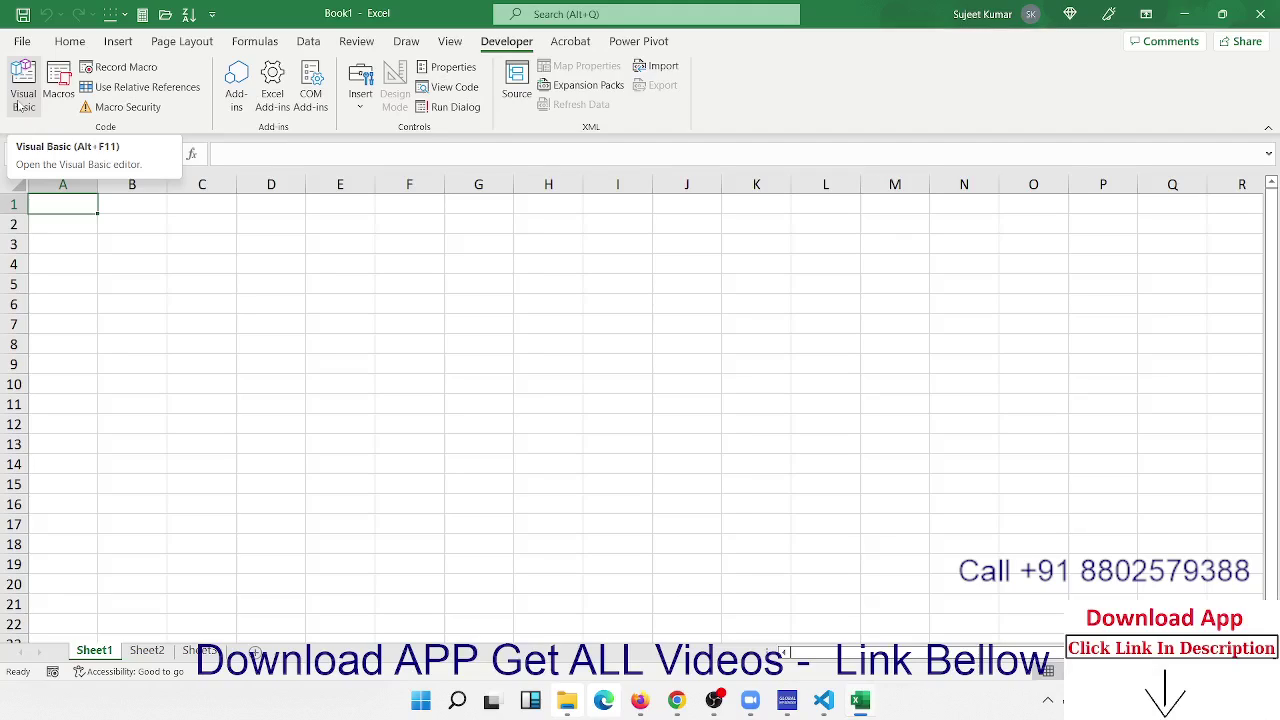
left_click(22, 95)
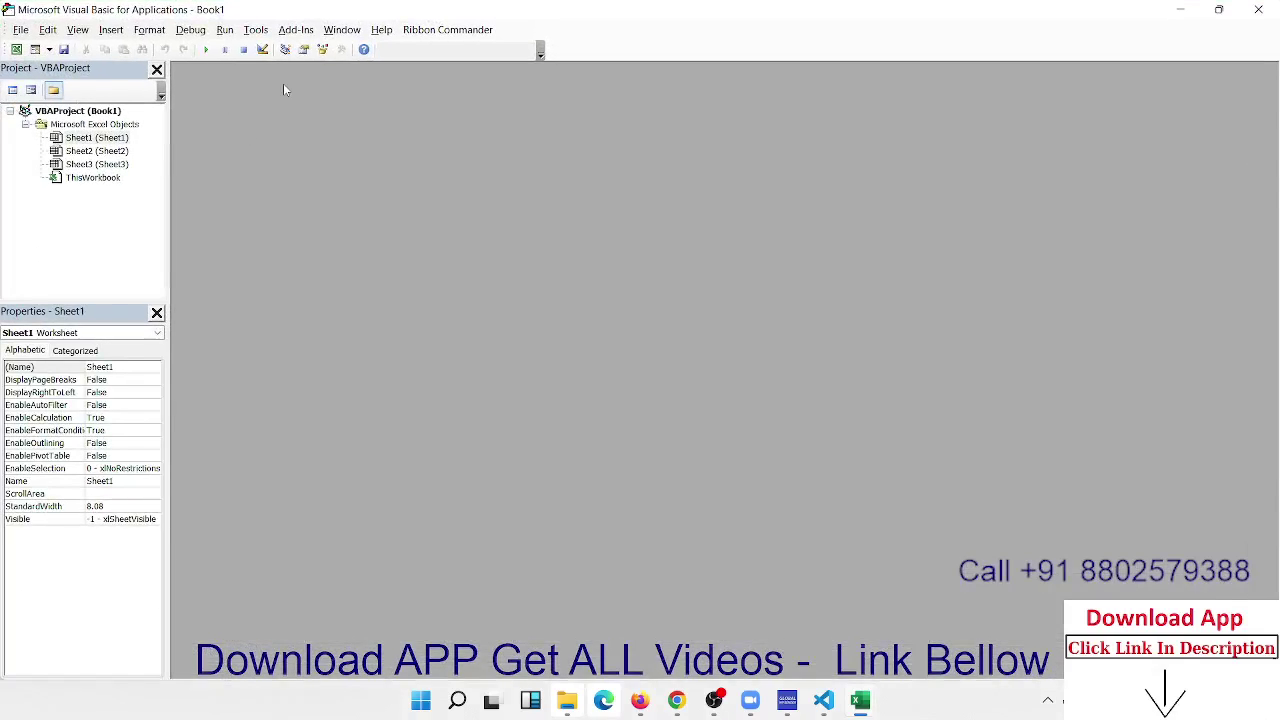
left_click(1177, 13)
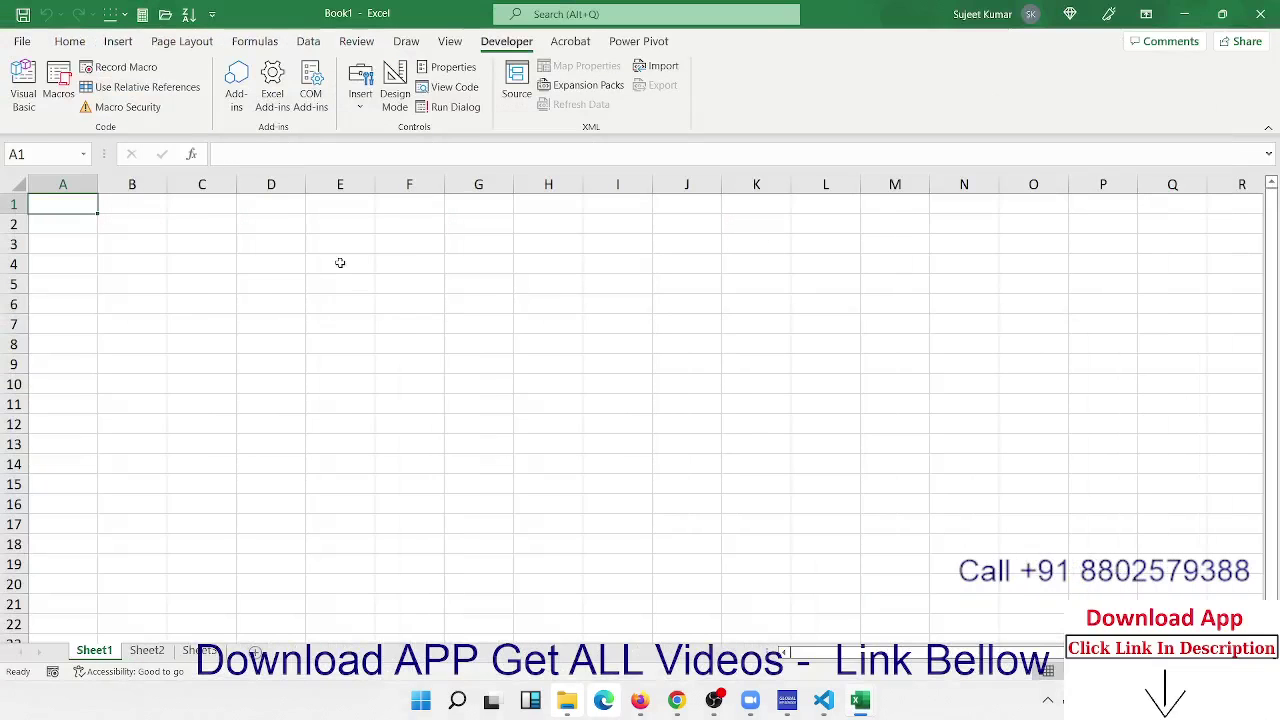
Step: Start a =VLOOKUP( formula in cell E4, cancel it, and minimize Excel
left_click(340, 262)
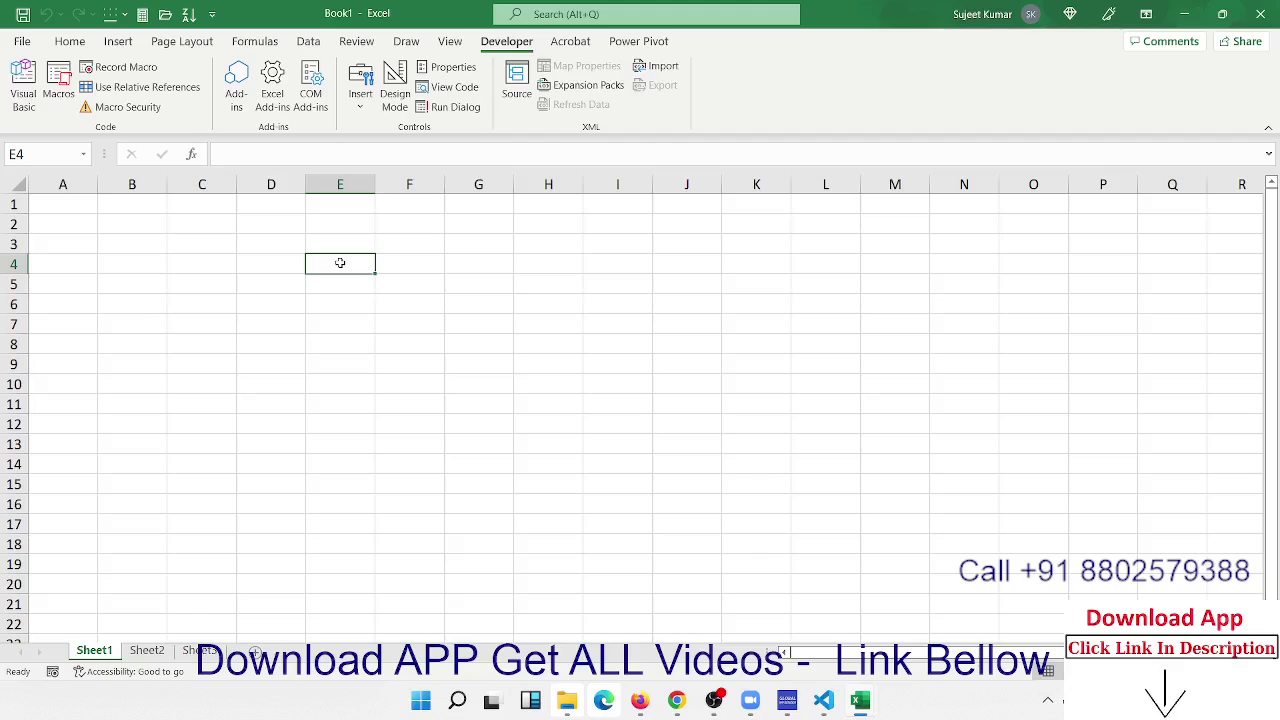
type("=vl")
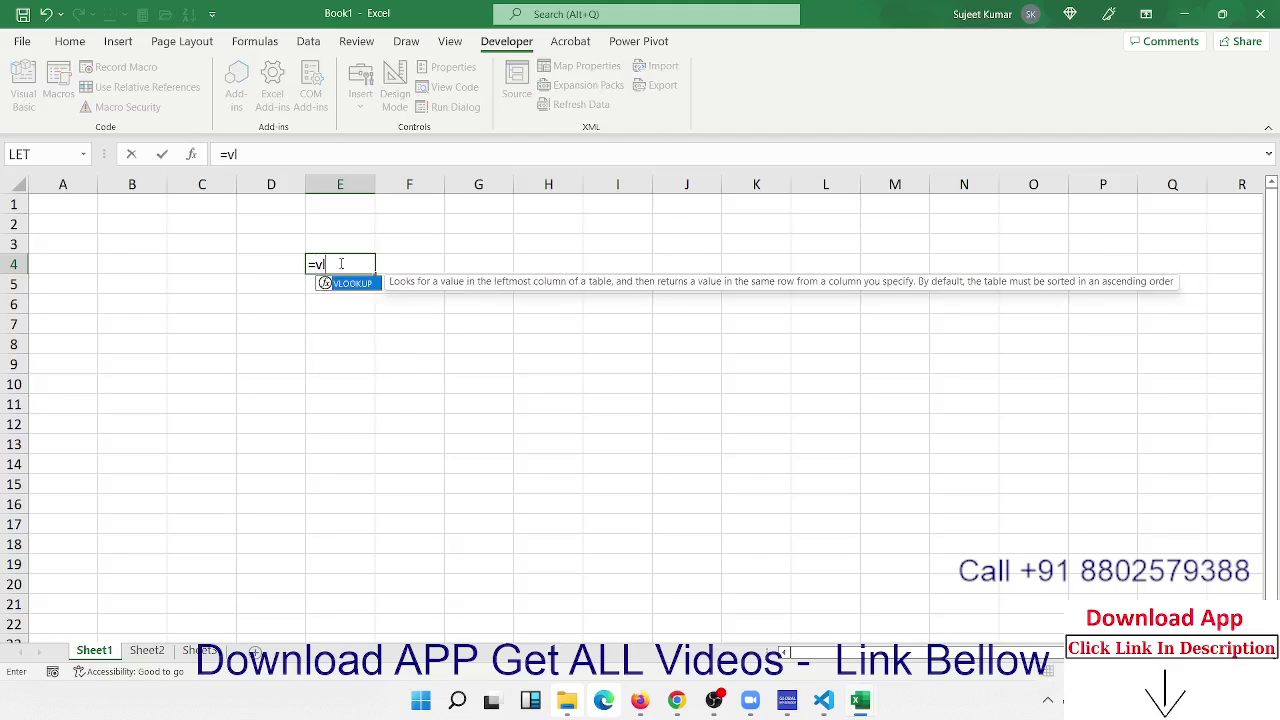
key("Tab")
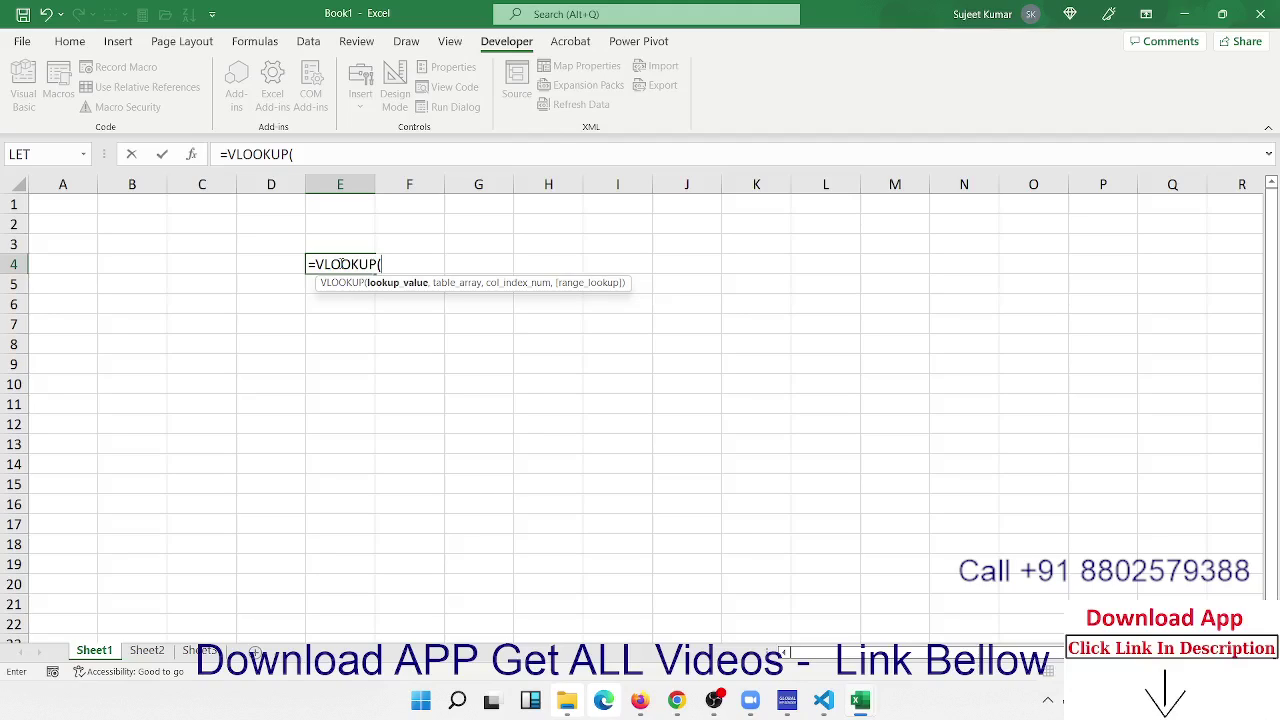
type("`")
key("Escape")
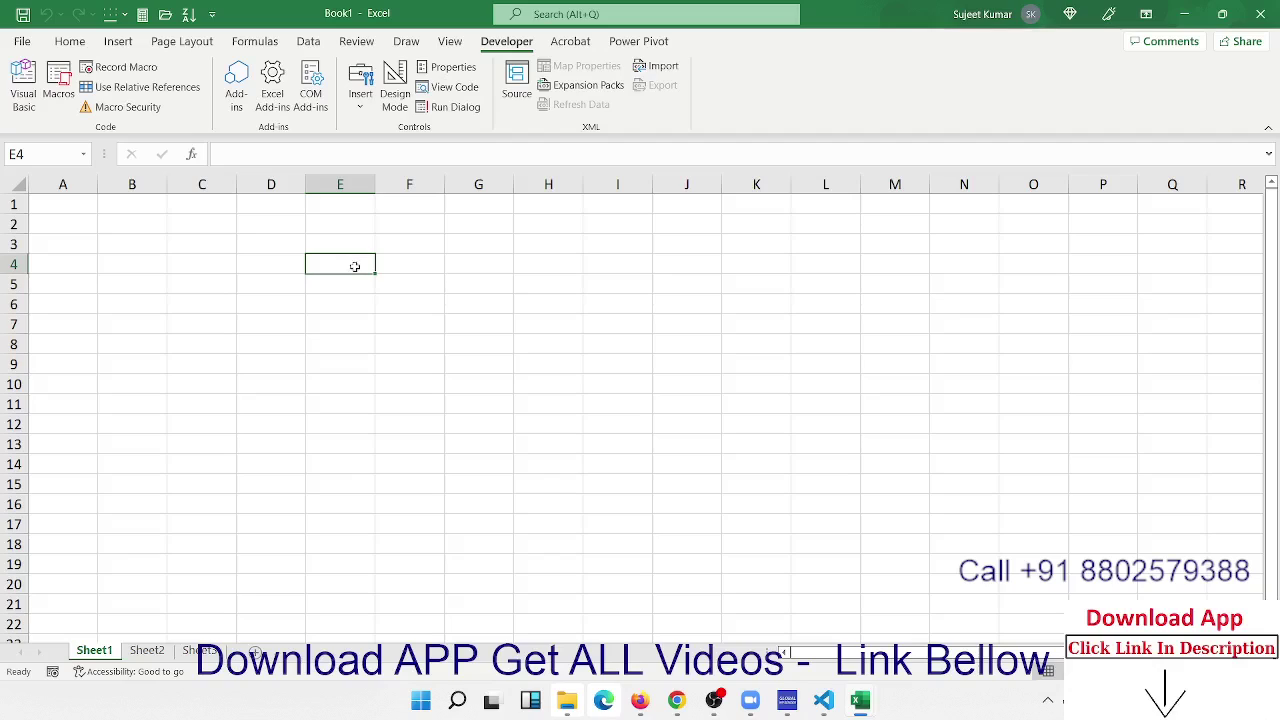
left_click(1181, 17)
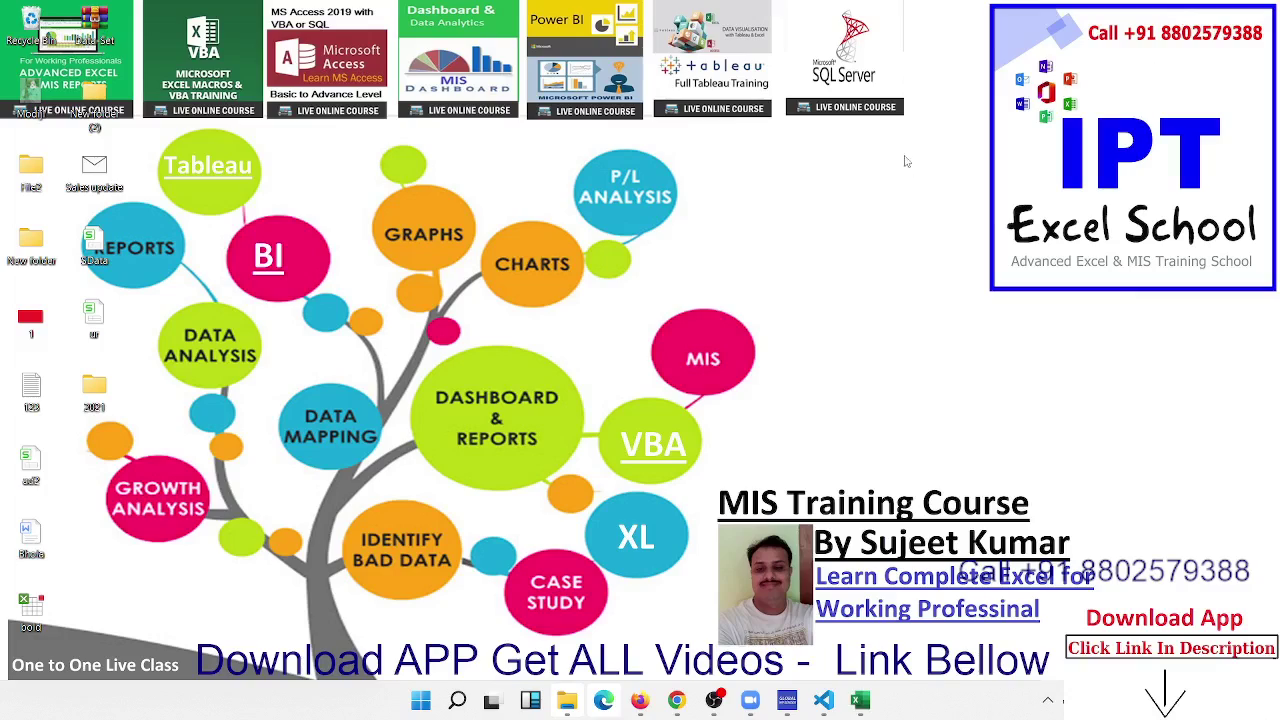
Step: Refresh the desktop, then open Zoom from the taskbar and minimize it
right_click(858, 134)
left_click(878, 182)
left_click(749, 705)
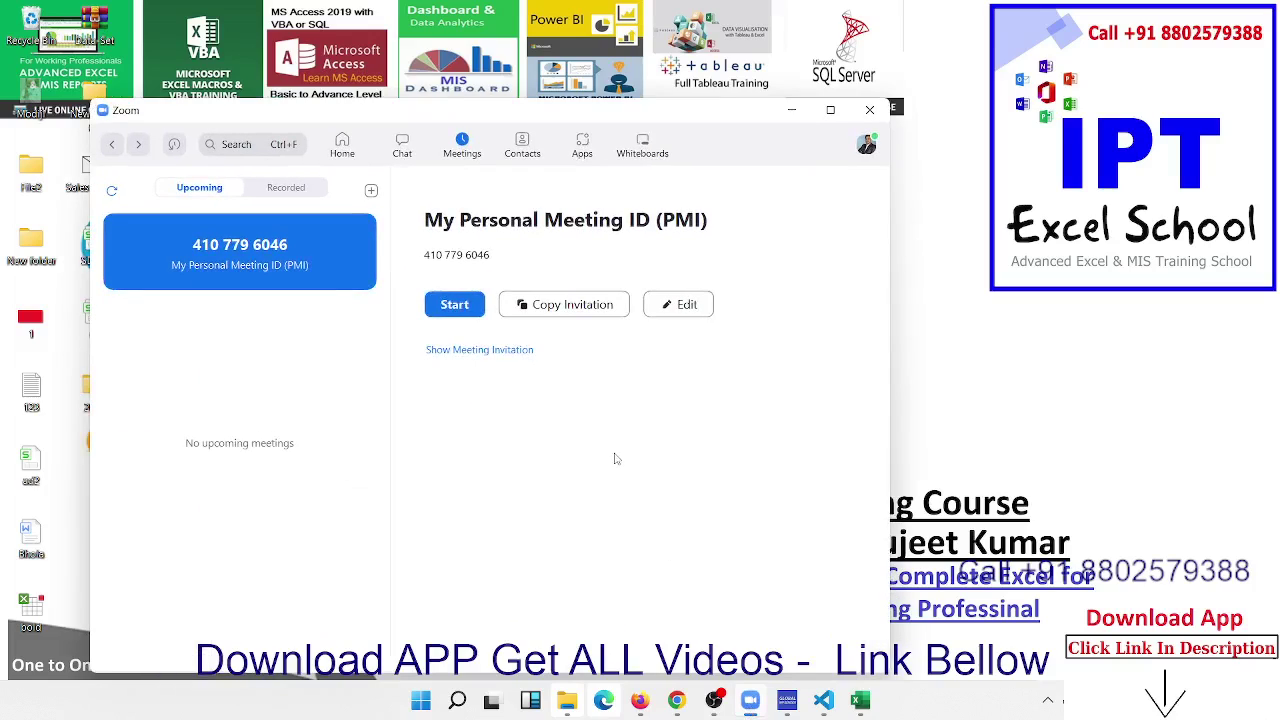
left_click(789, 110)
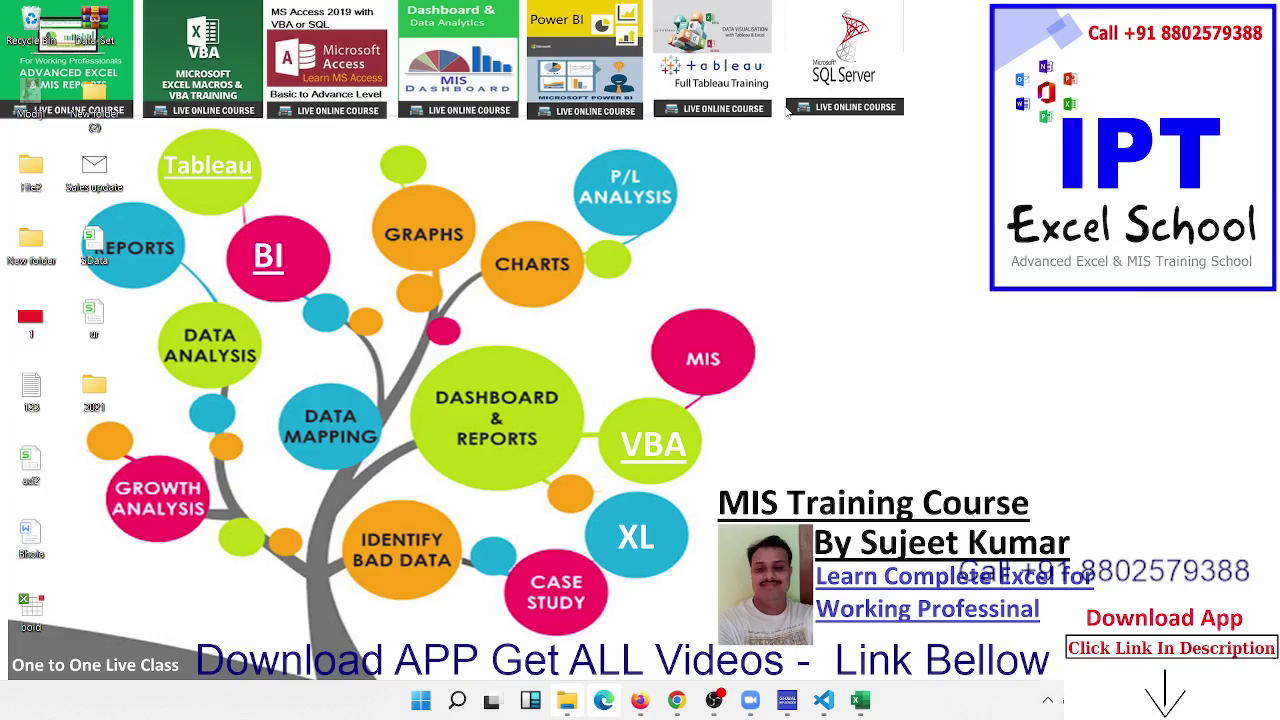
mouse_move(677, 700)
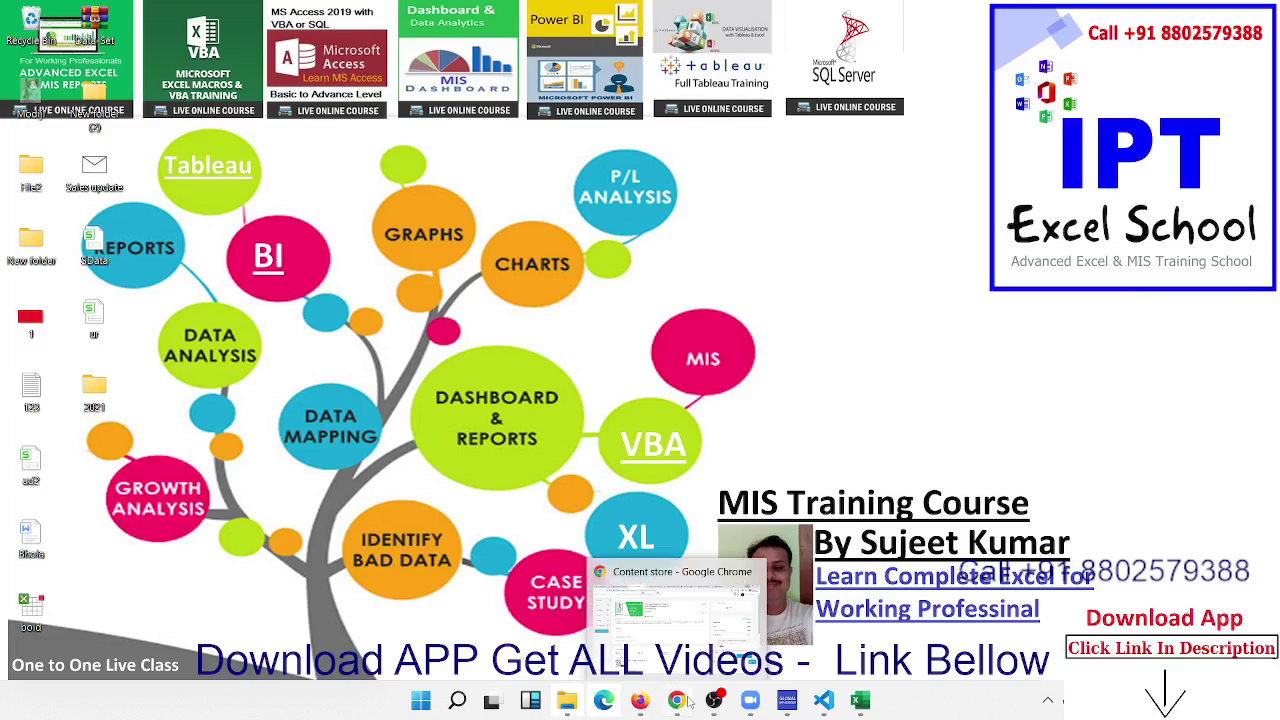
Step: Bring Chrome forward, view the EXCEL MIS TRAINING Play listing, then return to the Classplus VBA macros course page
left_click(684, 658)
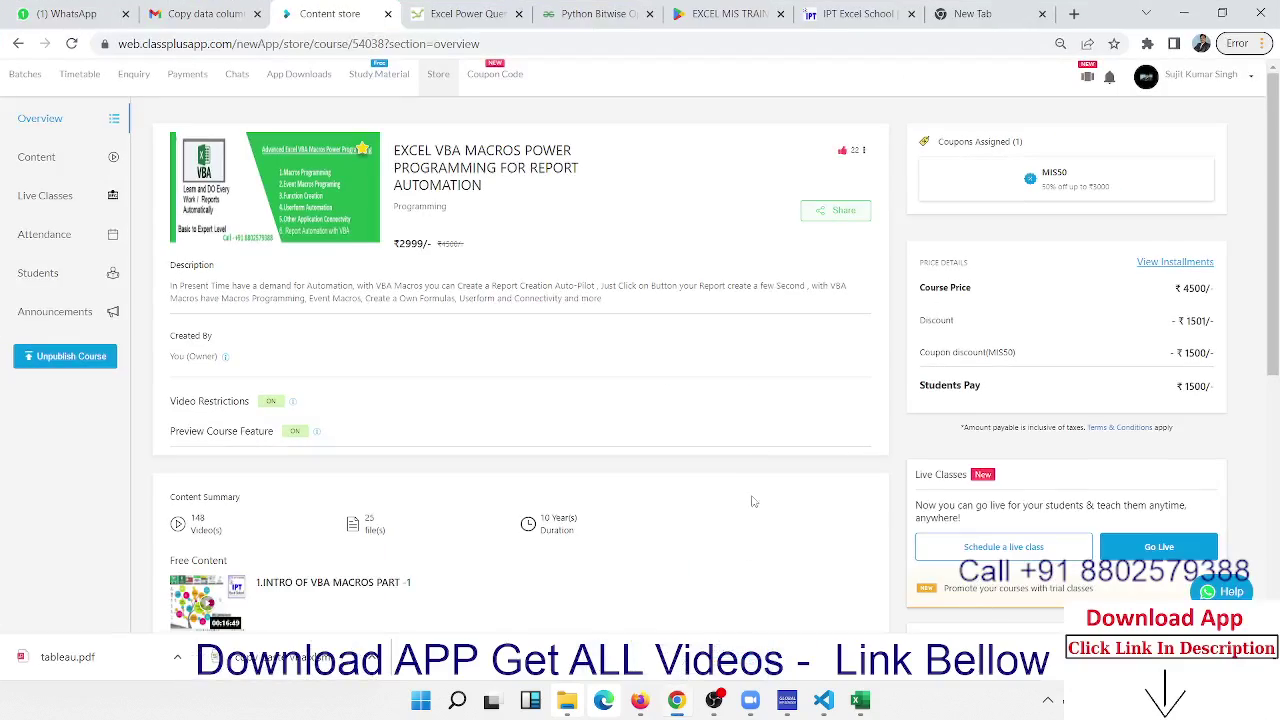
left_click(724, 14)
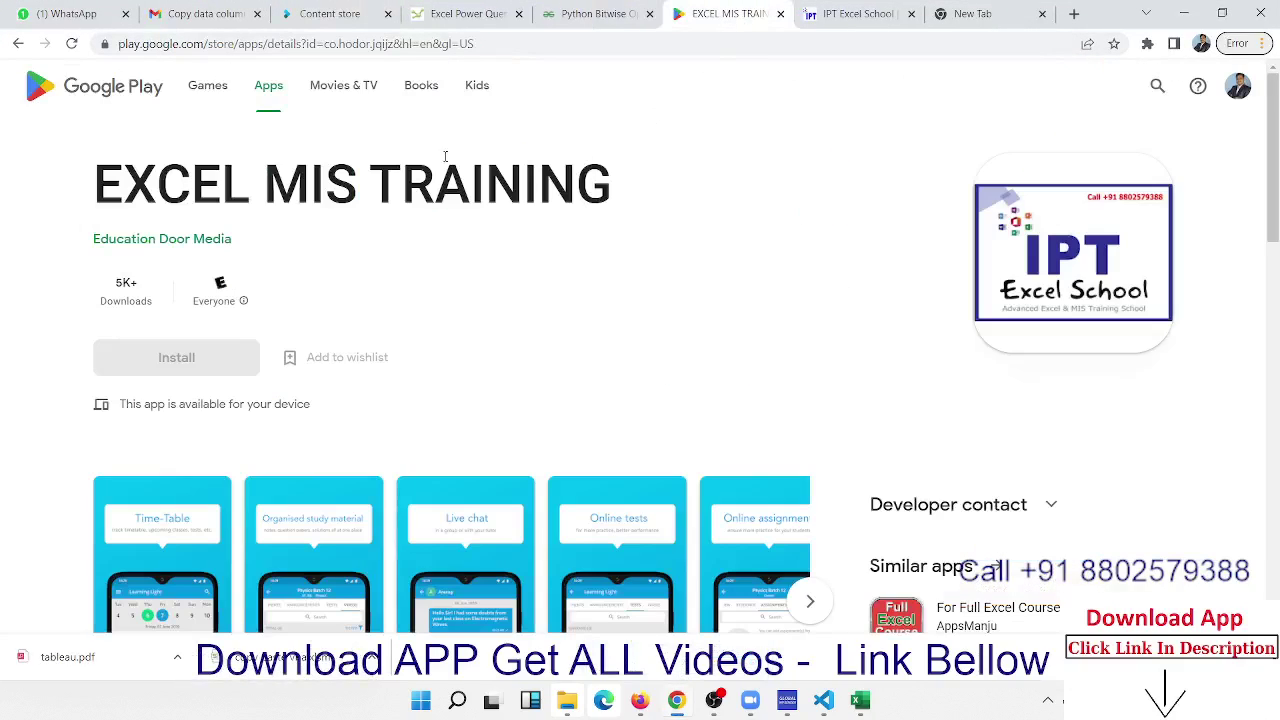
triple_click(443, 158)
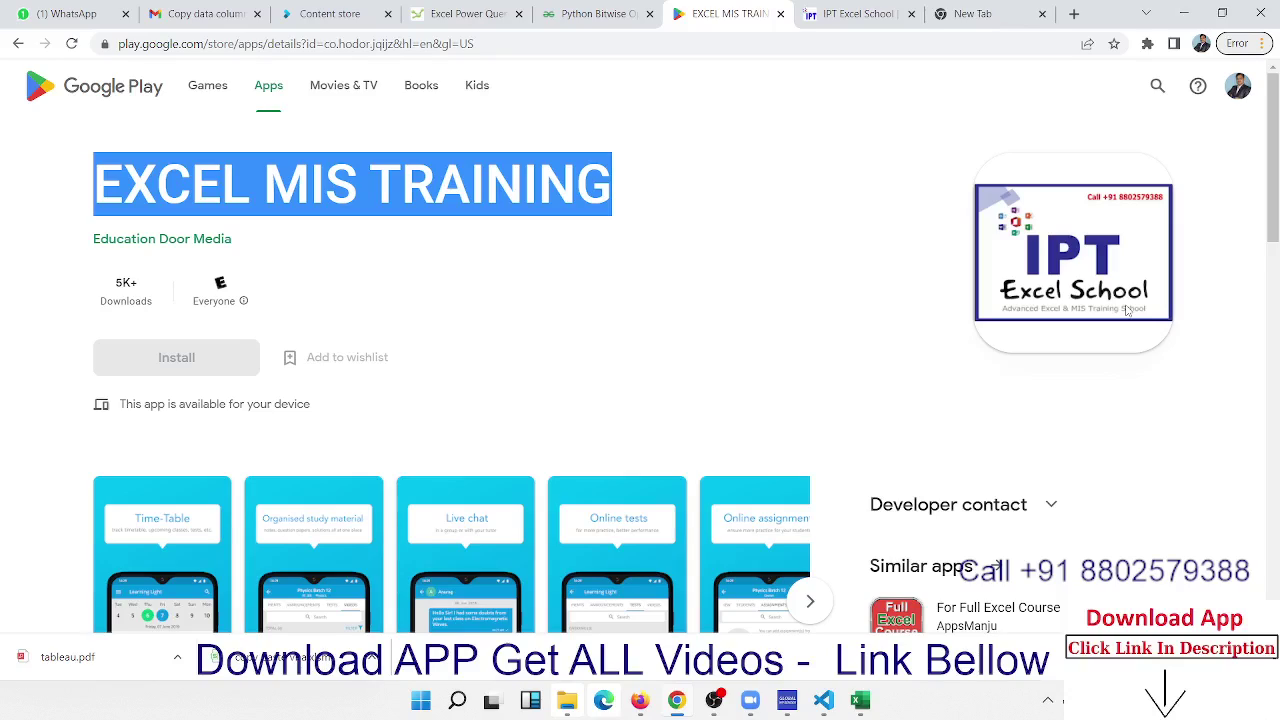
left_click(368, 16)
triple_click(431, 151)
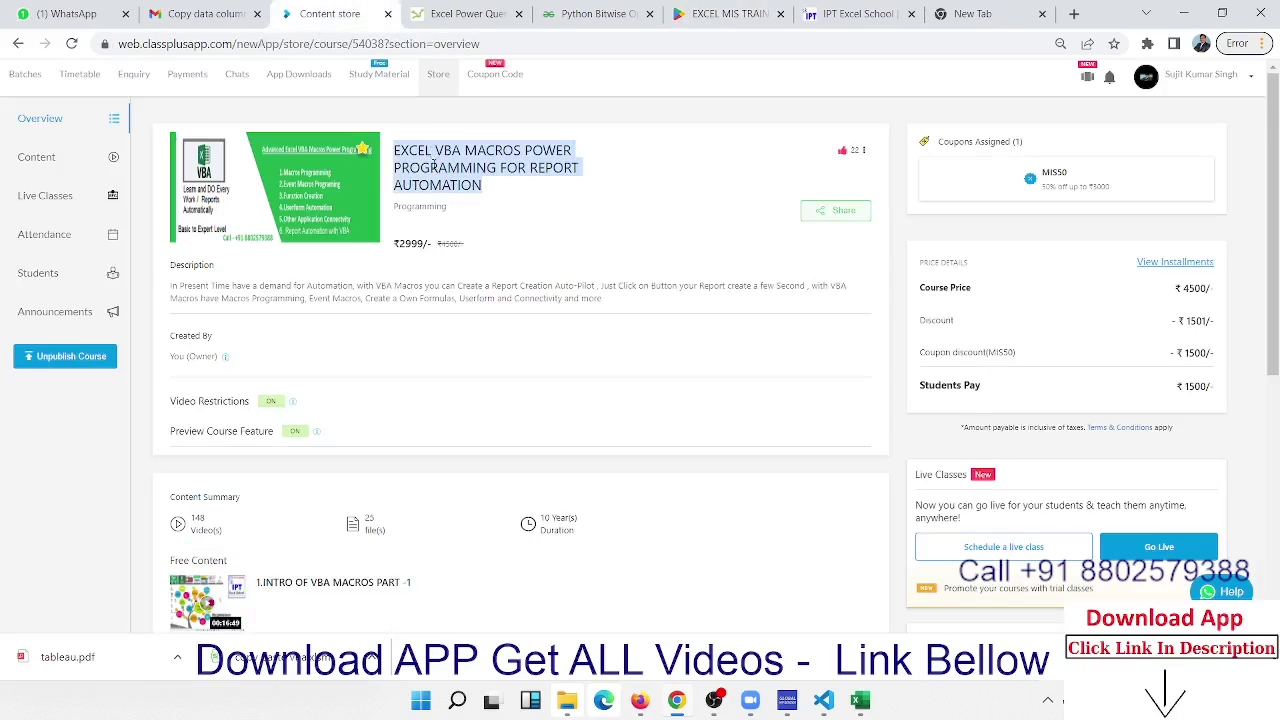
Step: Highlight the course's 148 videos and 25 files counts, then open its content list
double_click(196, 518)
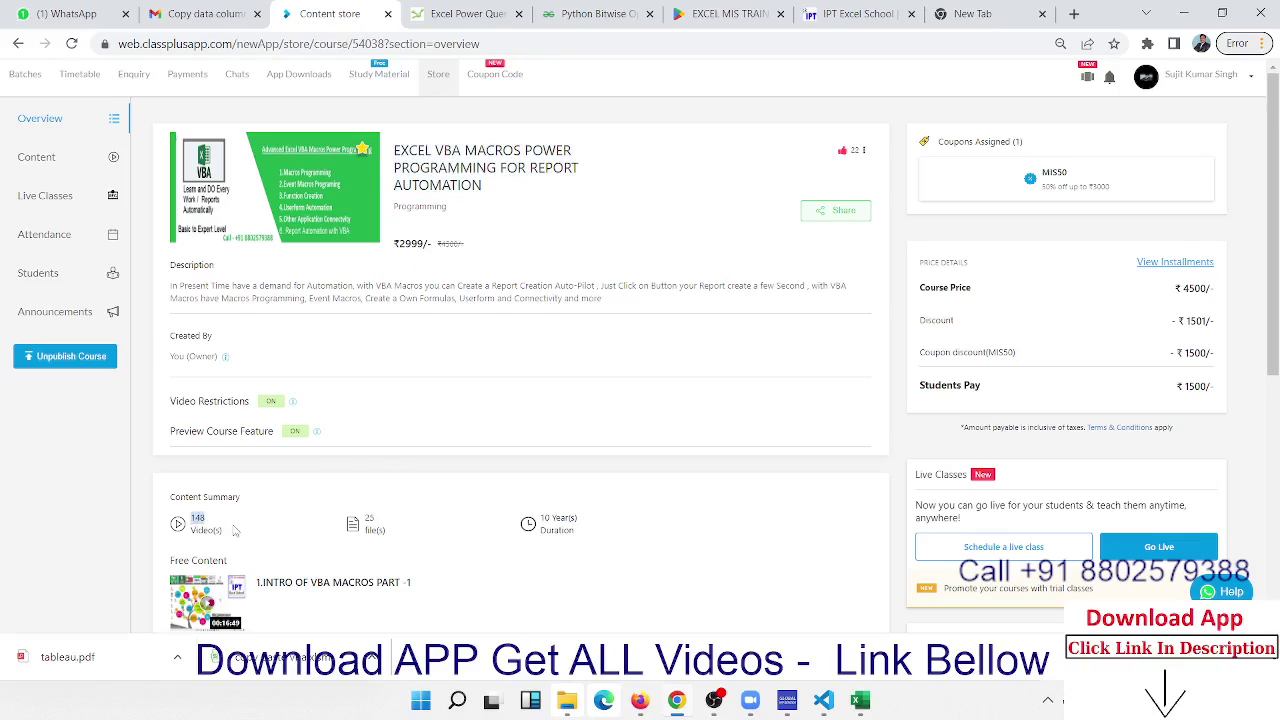
double_click(370, 518)
scroll(472, 526, "down", 3)
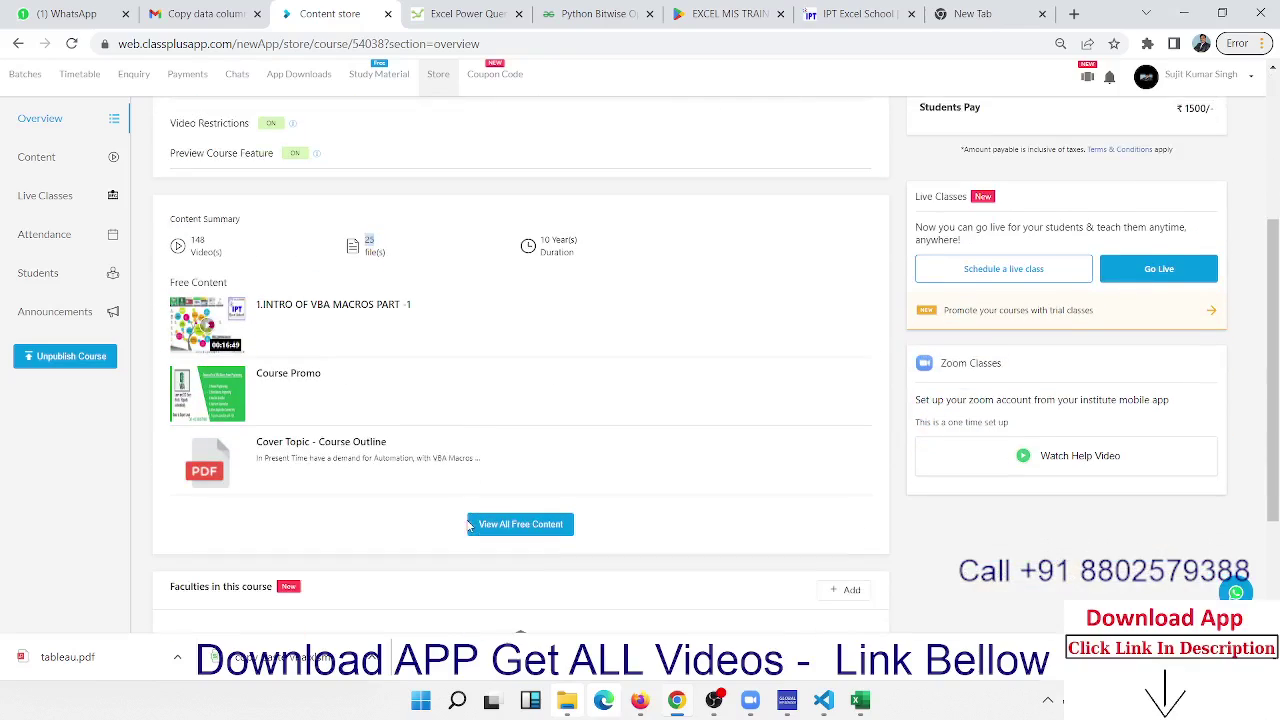
scroll(468, 526, "up", 2)
scroll(468, 526, "up", 3)
left_click(73, 160)
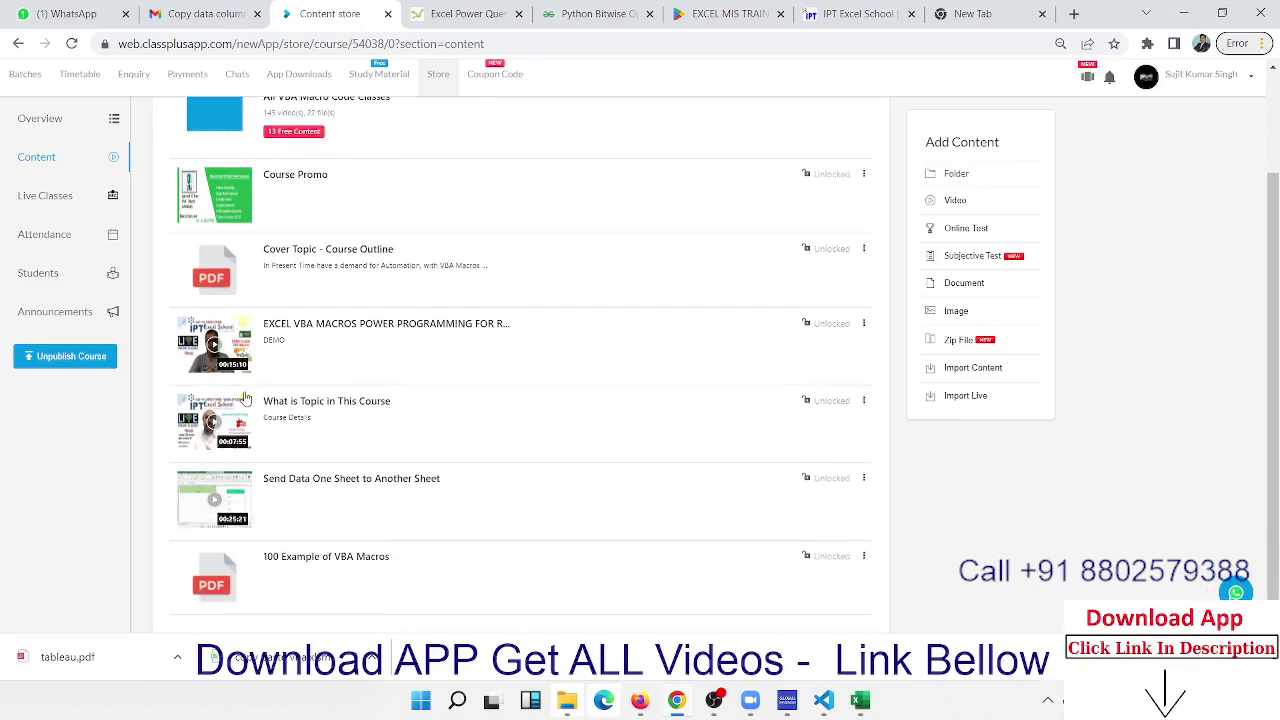
scroll(243, 549, "down", 1)
scroll(461, 458, "up", 1)
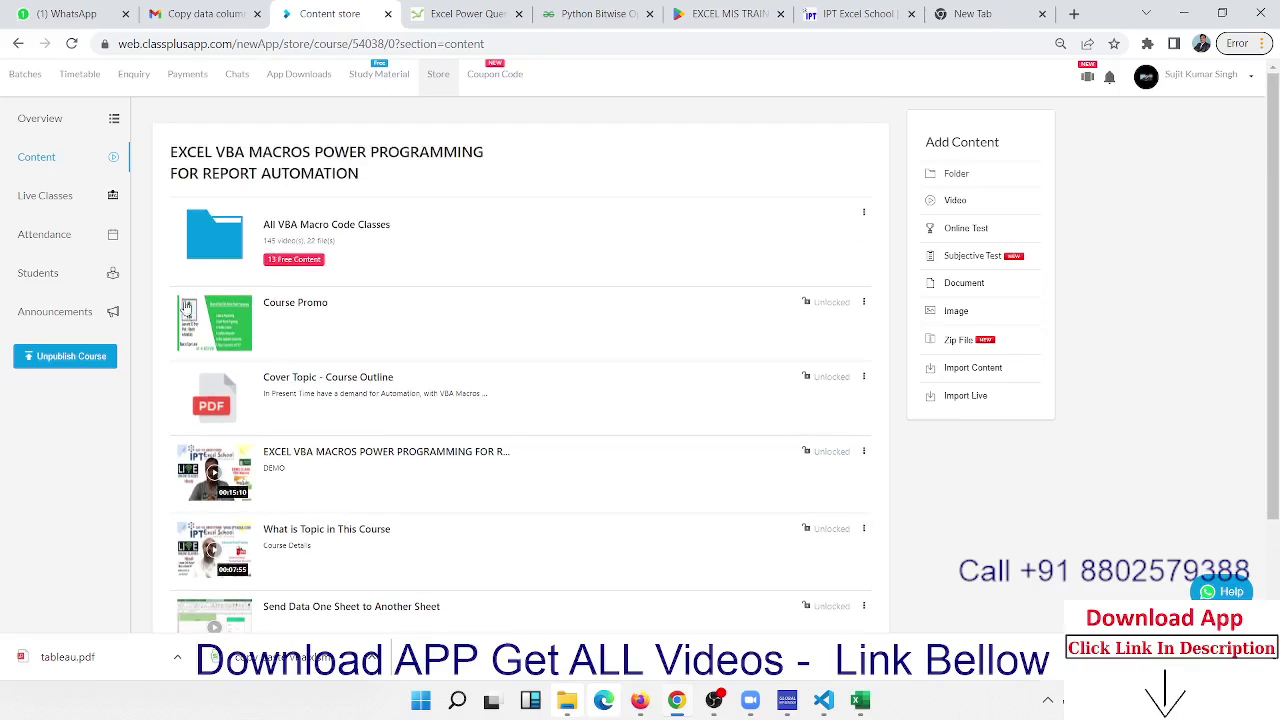
Step: Open All VBA Macro Code Classes, then 1. VBA Programming, and scroll through its videos and PDFs
left_click(230, 246)
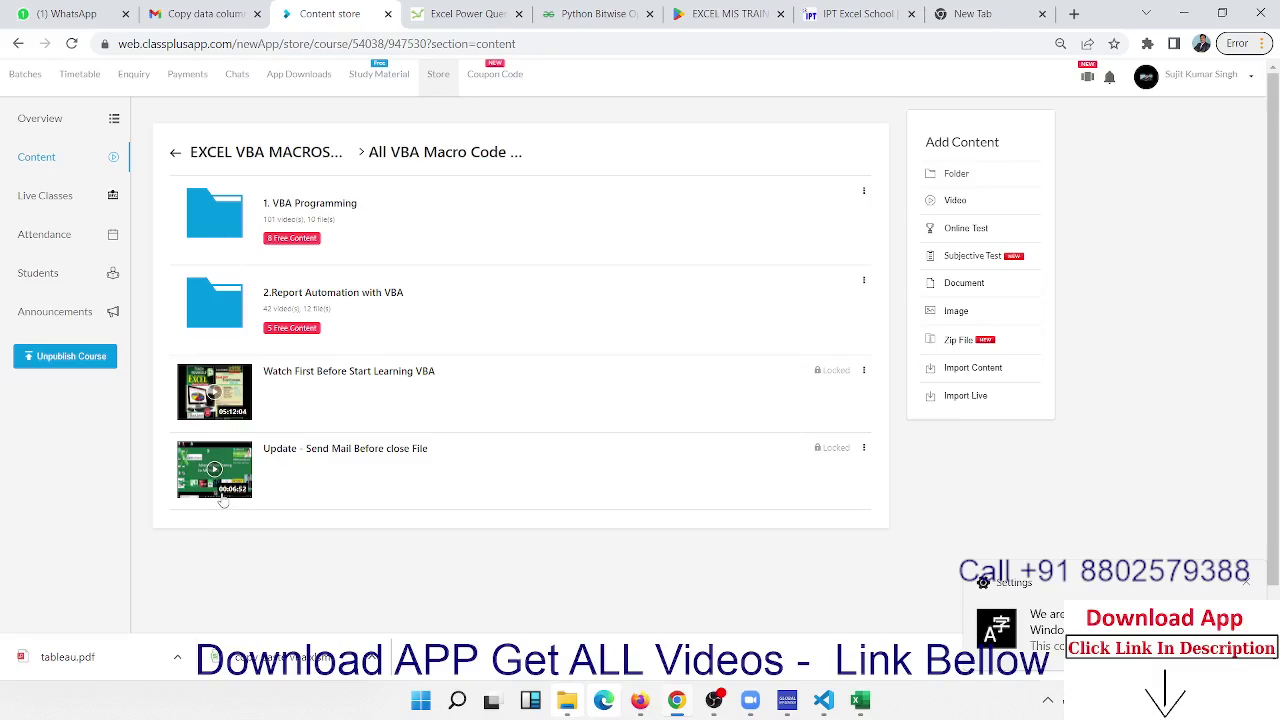
left_click(222, 232)
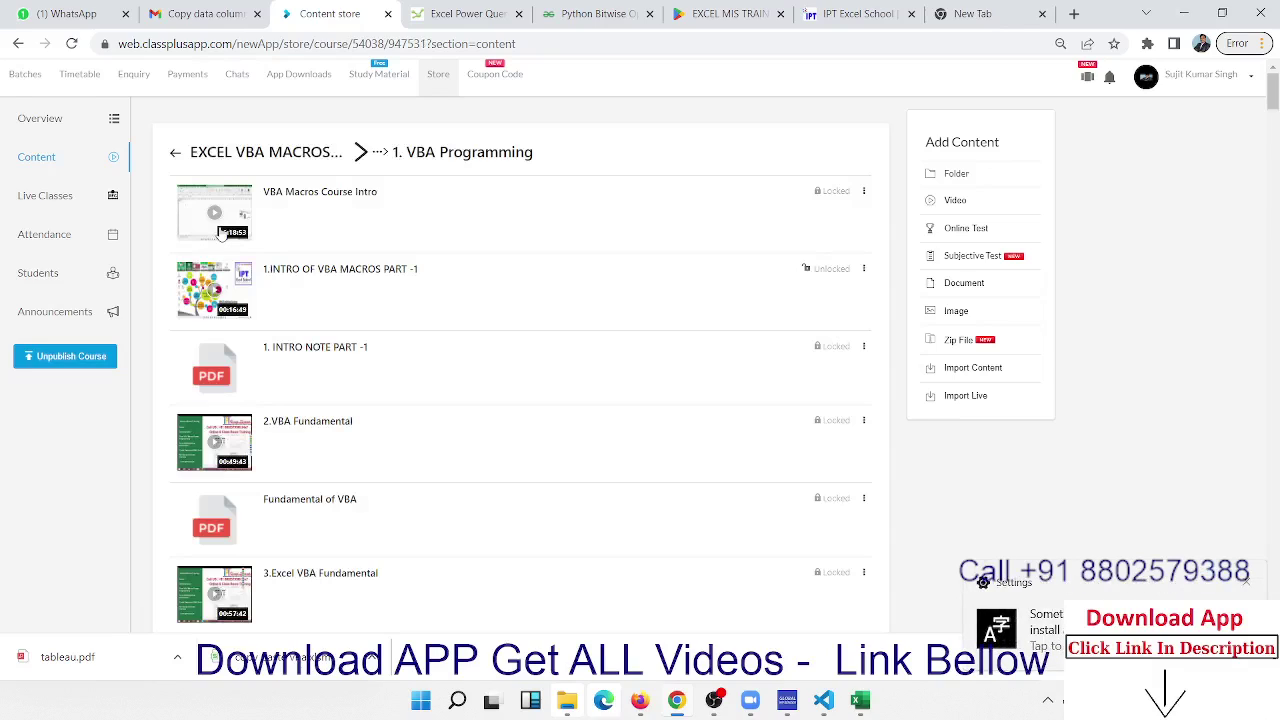
scroll(300, 498, "down", 3)
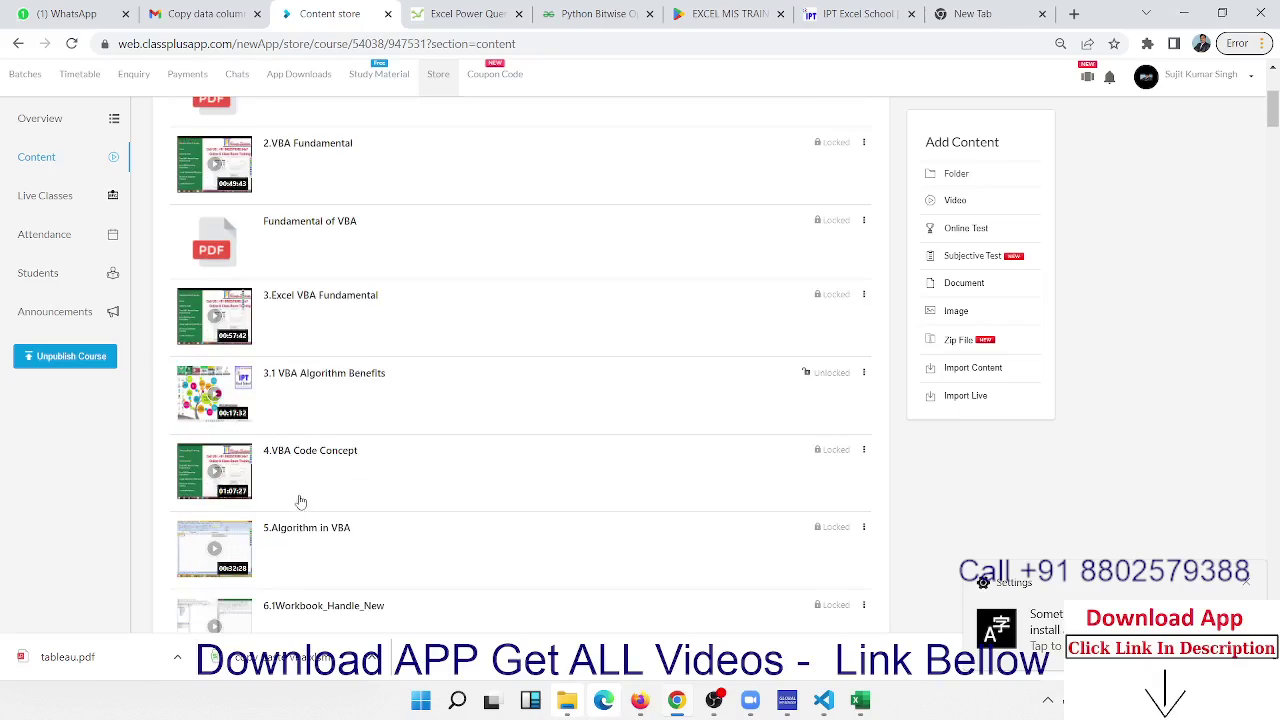
scroll(338, 480, "down", 3)
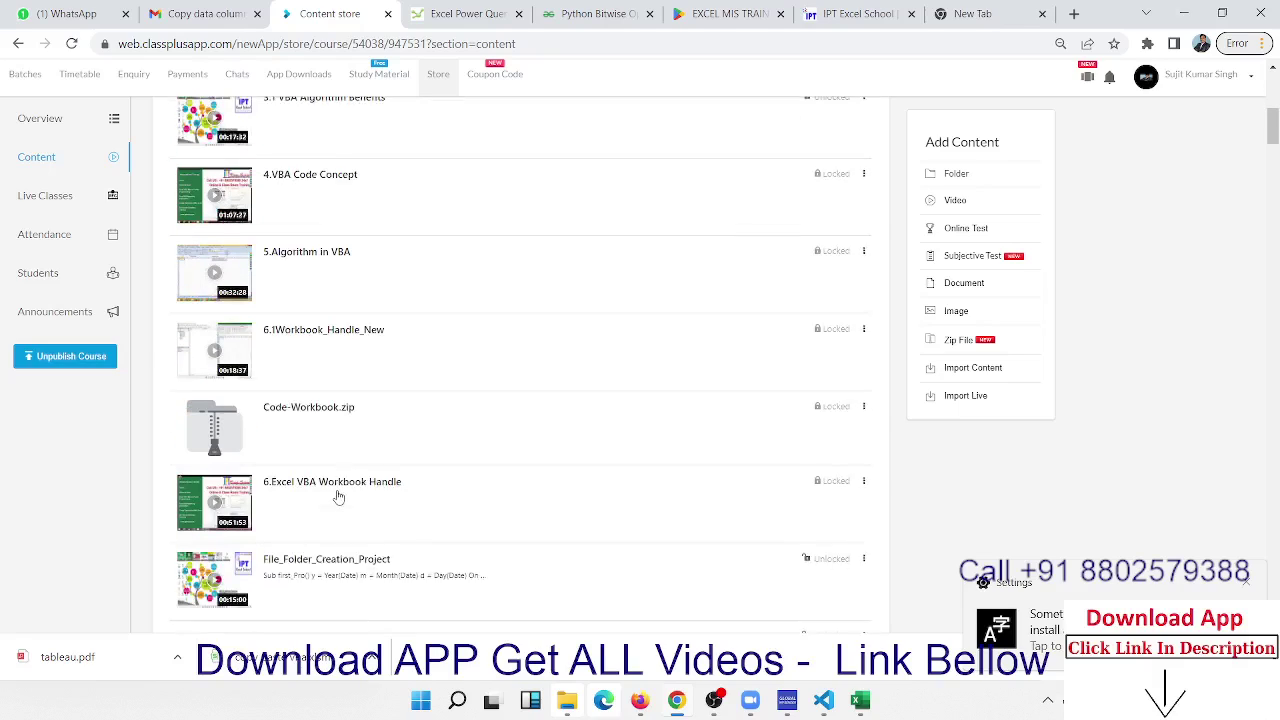
scroll(338, 497, "down", 3)
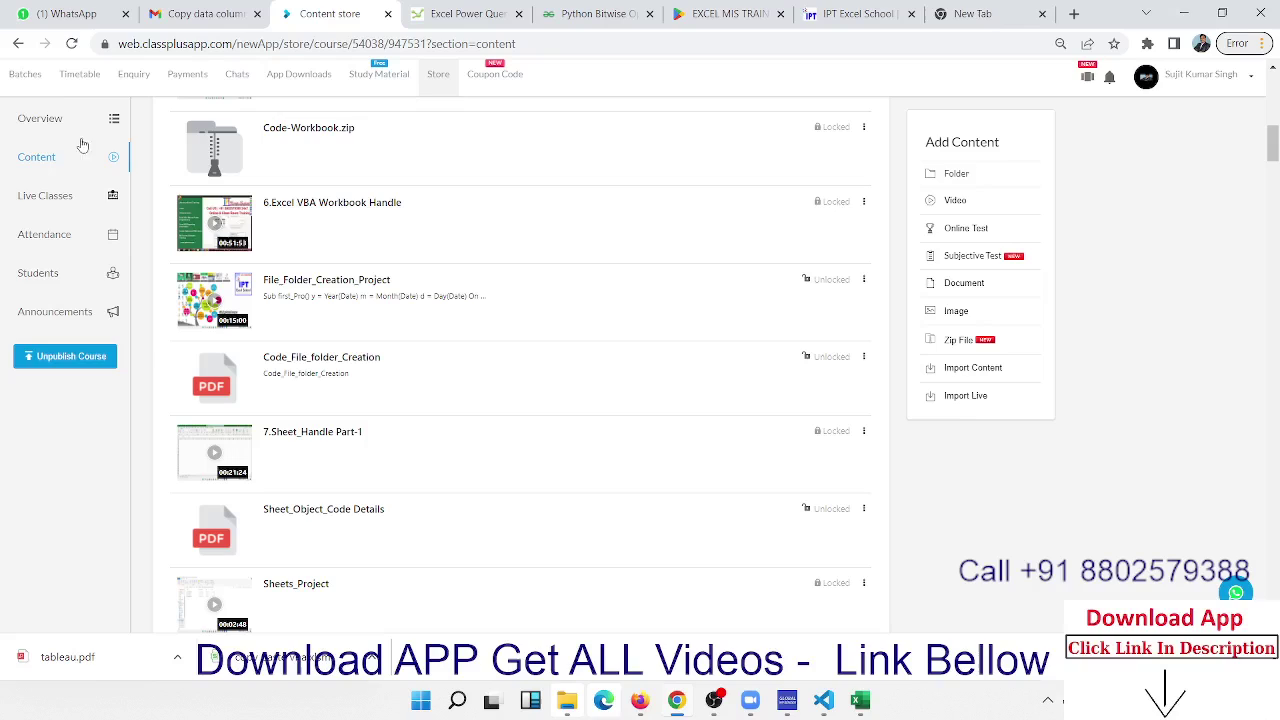
scroll(474, 500, "down", 6)
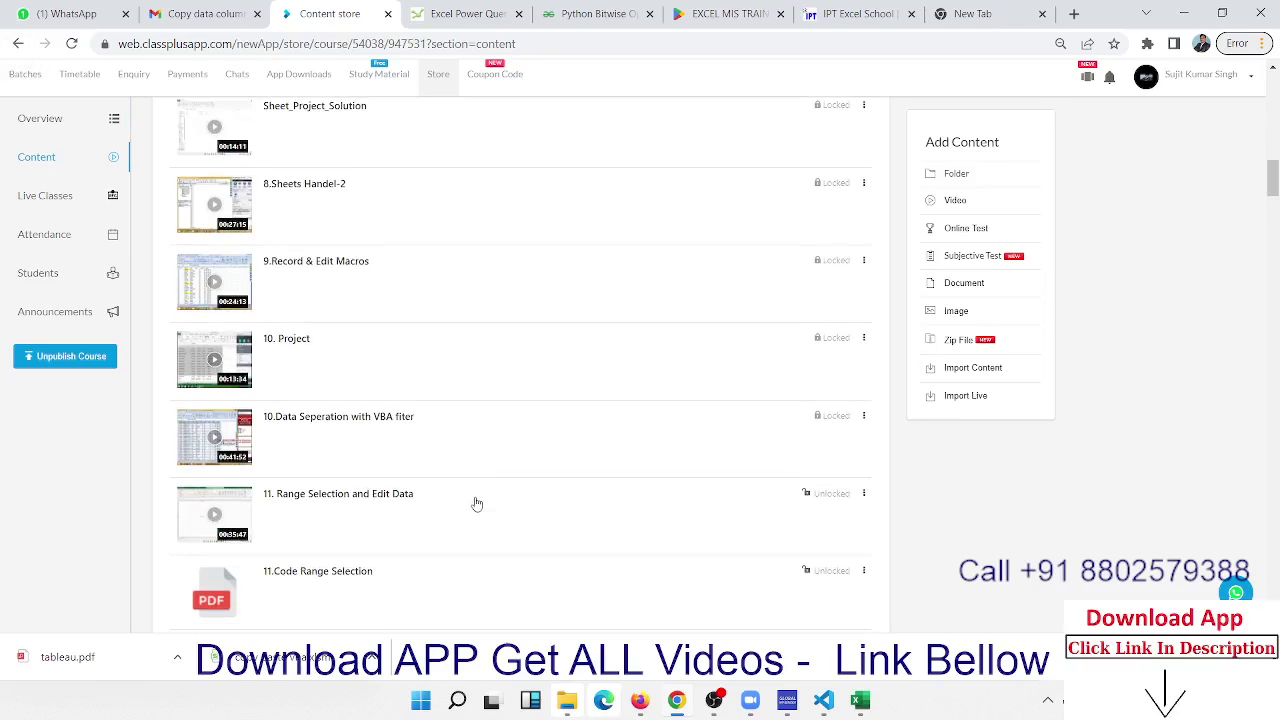
scroll(477, 505, "up", 9)
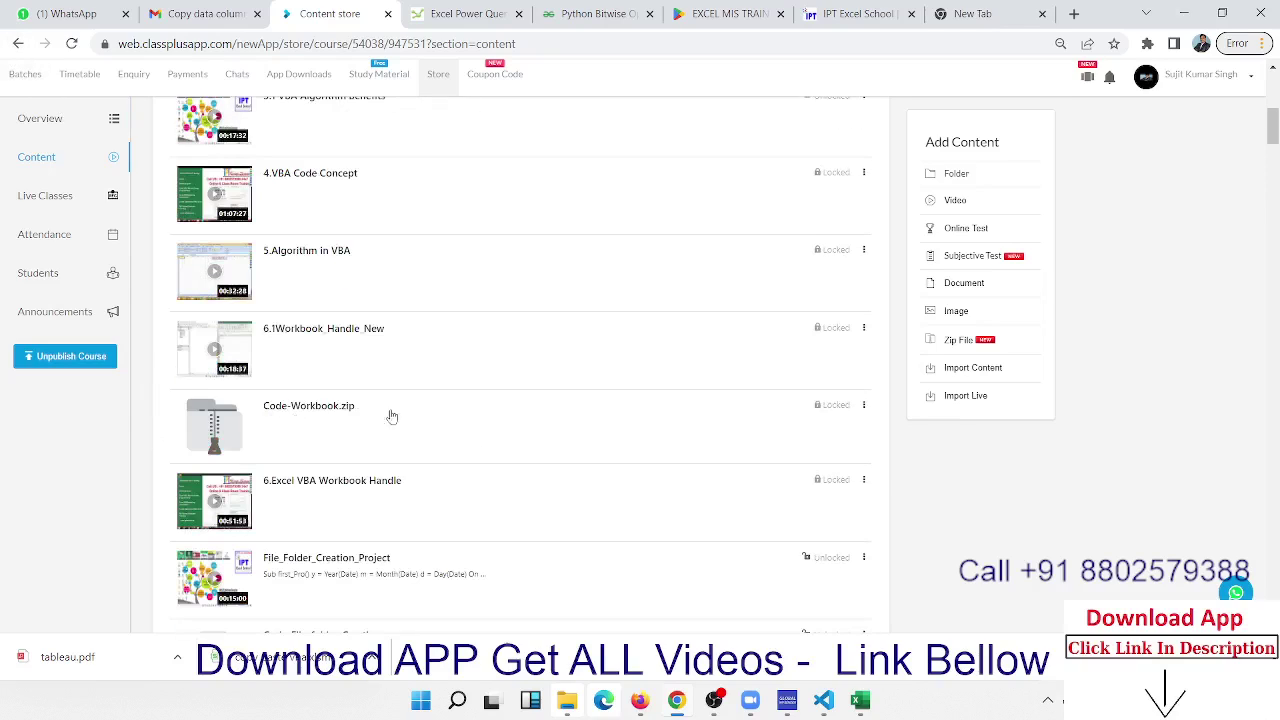
scroll(285, 449, "down", 3)
scroll(285, 449, "down", 5)
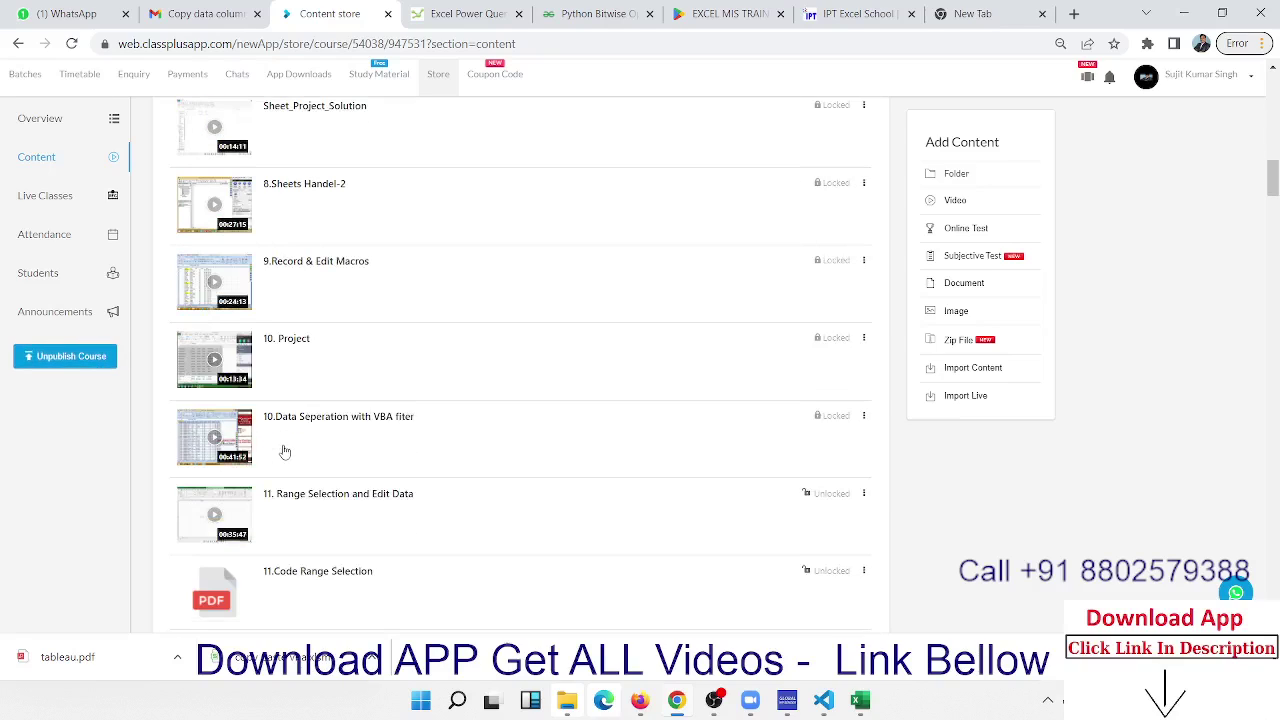
scroll(285, 449, "down", 3)
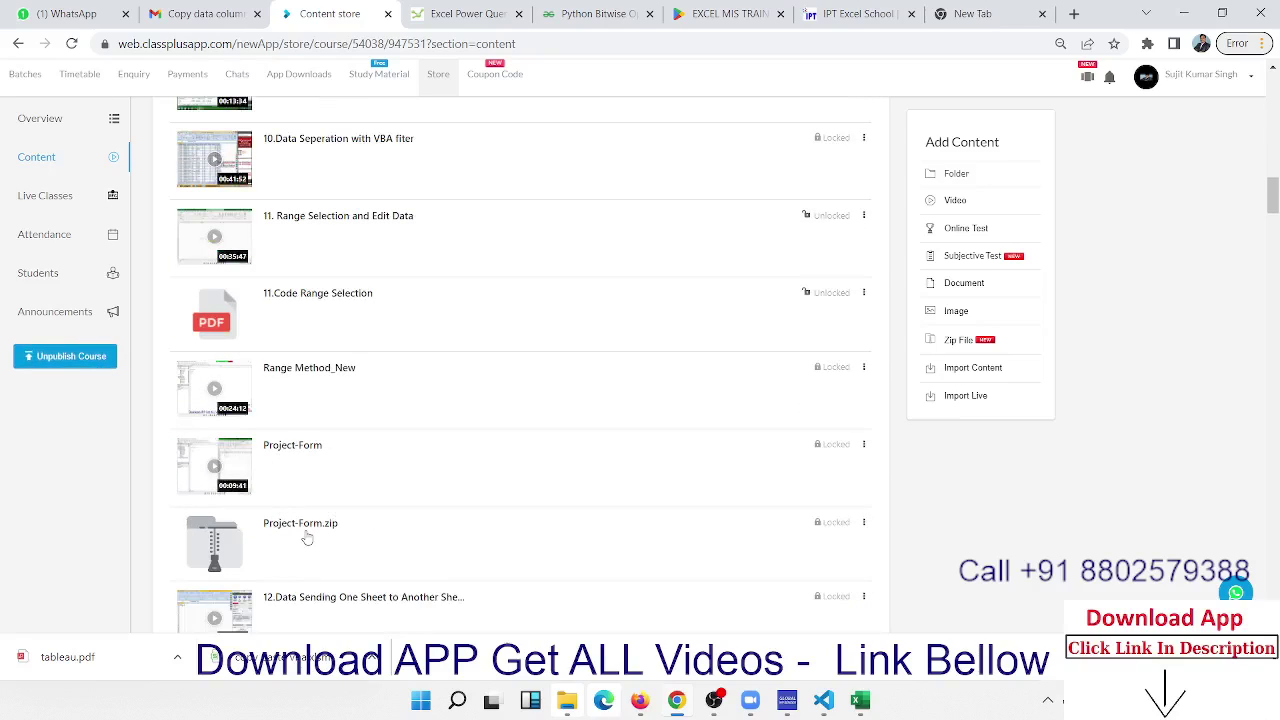
scroll(307, 538, "up", 7)
scroll(307, 538, "up", 3)
scroll(307, 538, "up", 5)
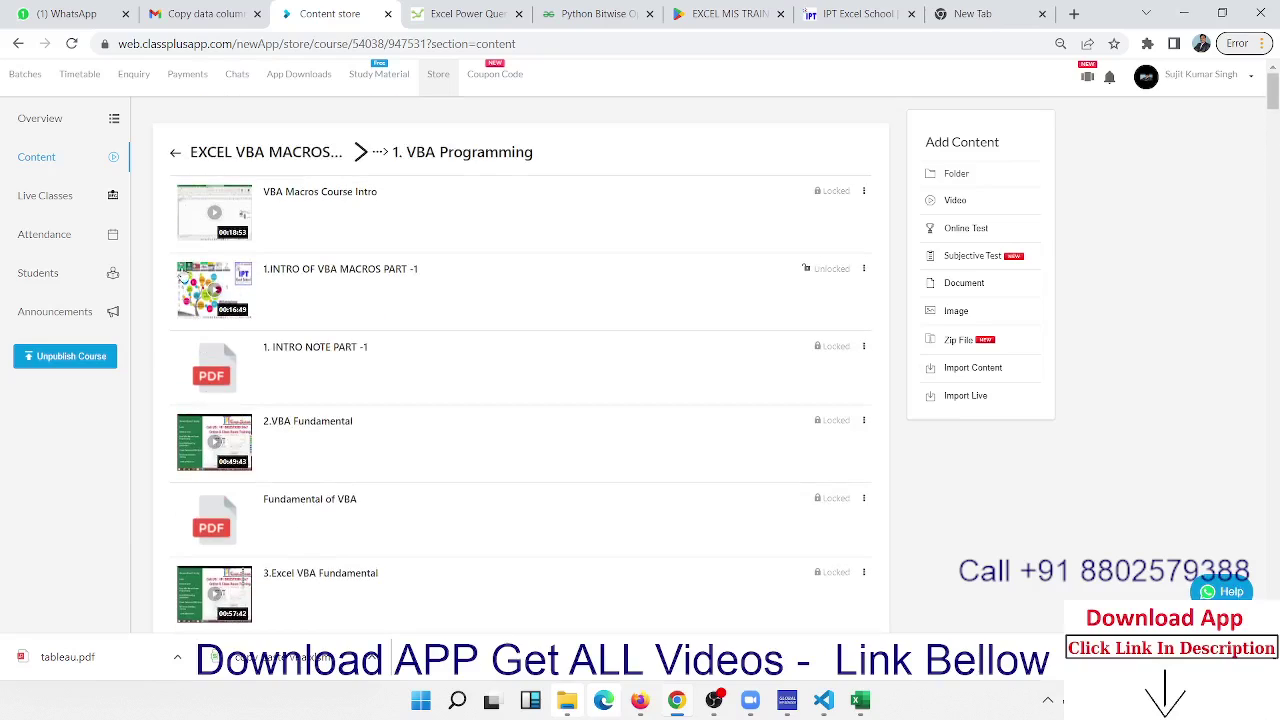
Step: Go back, reopen 1. VBA Programming, scroll its lessons, and return to the All VBA Macro Code folder
left_click(176, 157)
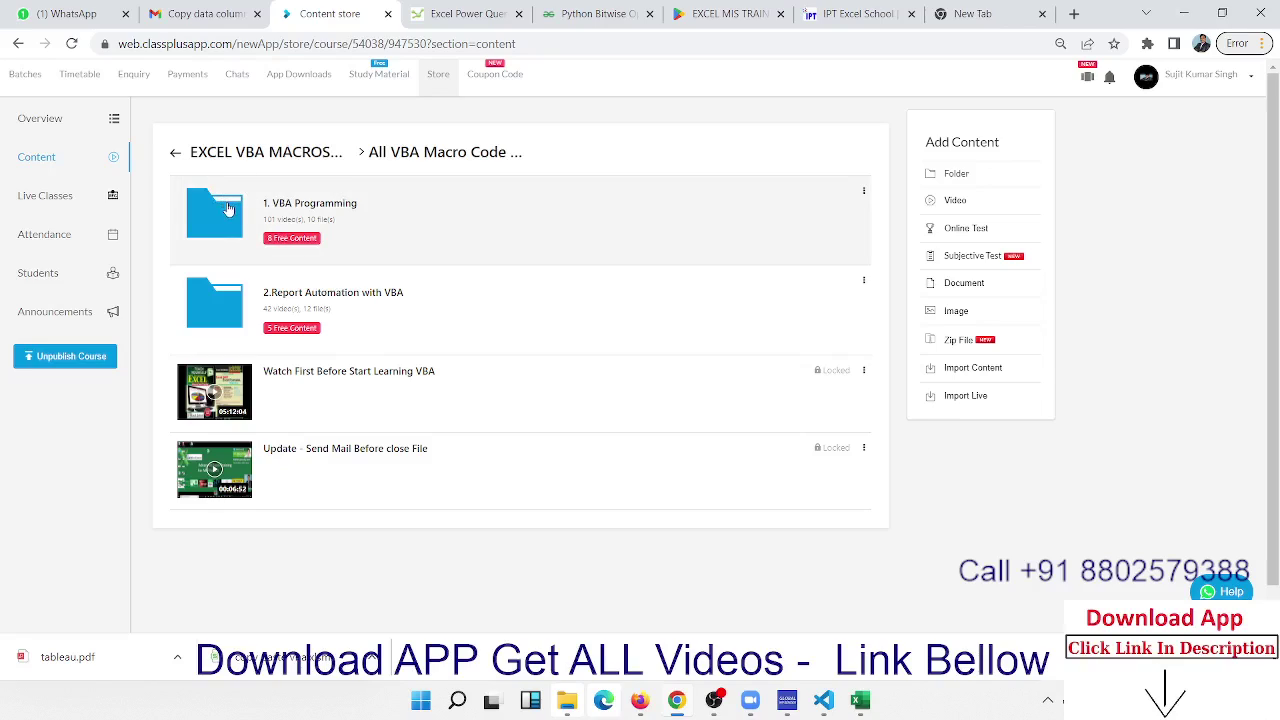
left_click(226, 203)
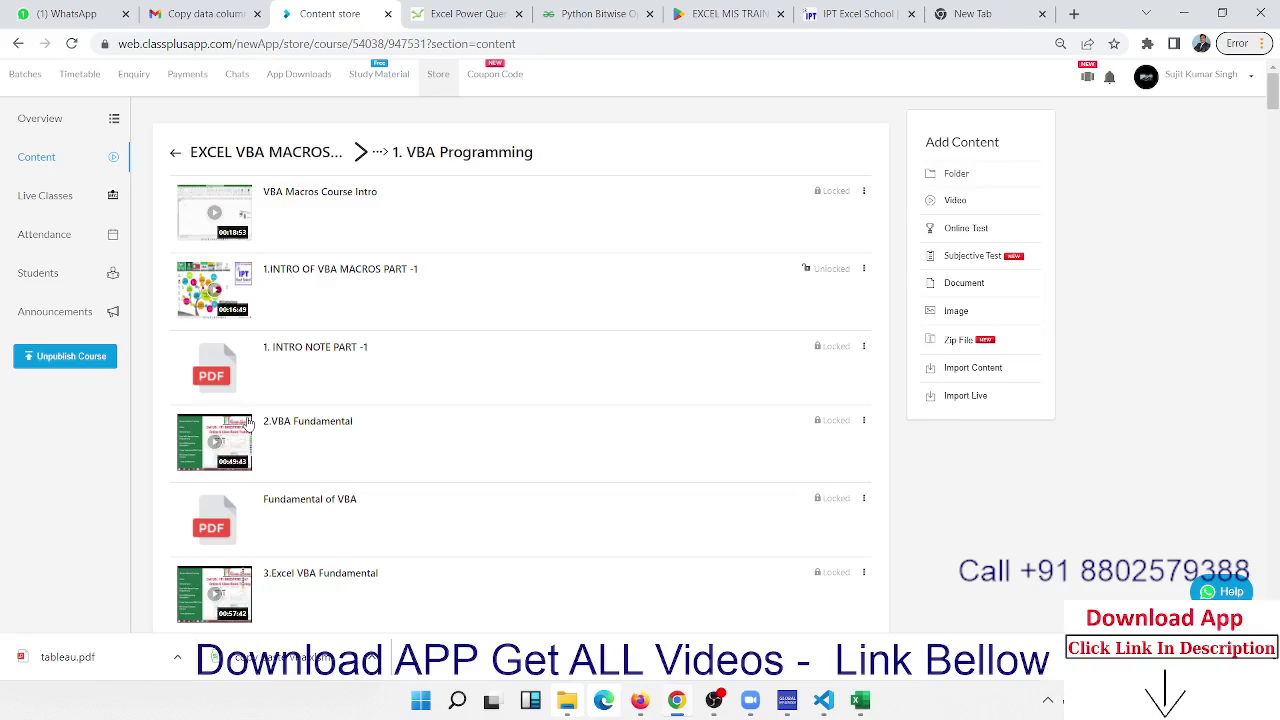
scroll(250, 428, "down", 3)
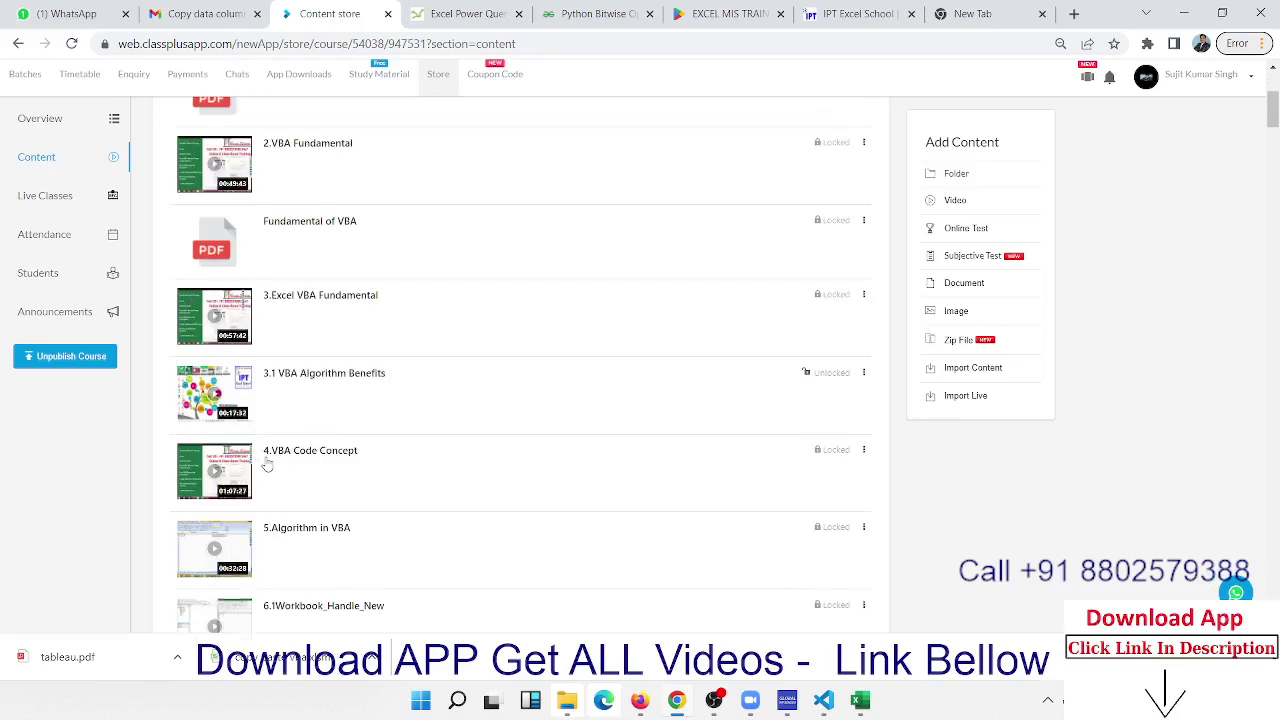
scroll(267, 465, "down", 3)
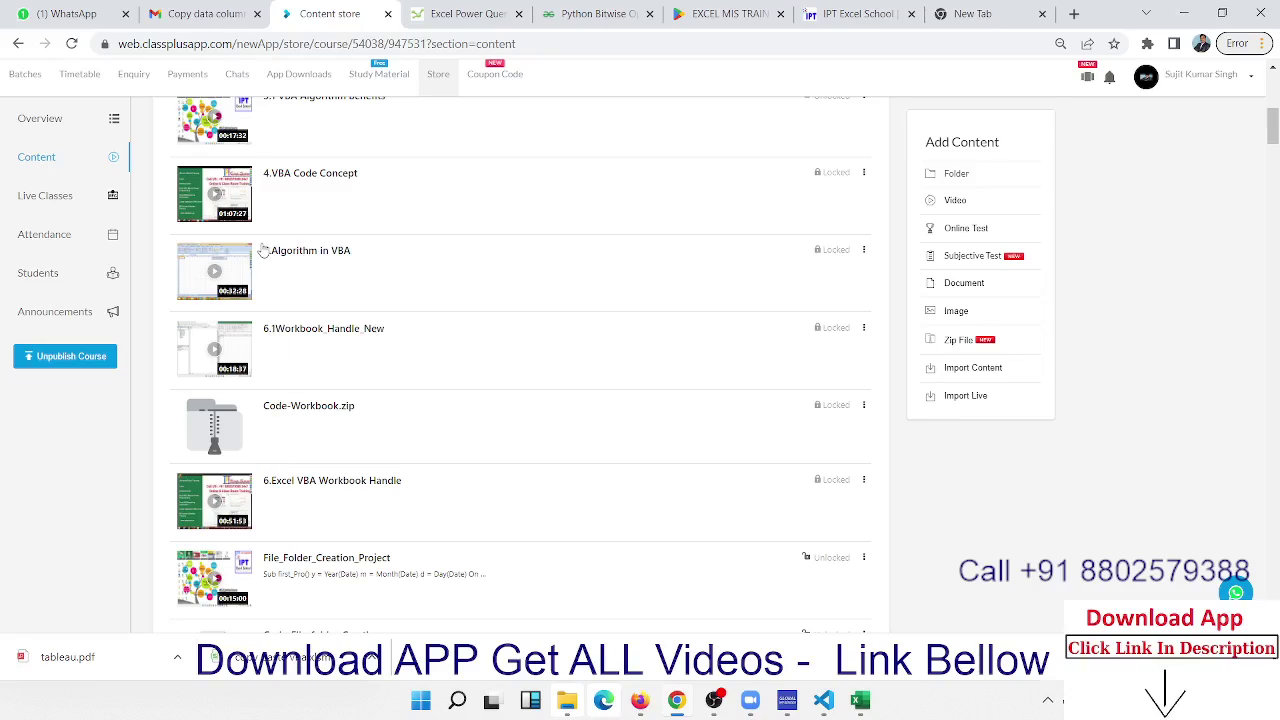
scroll(330, 348, "down", 3)
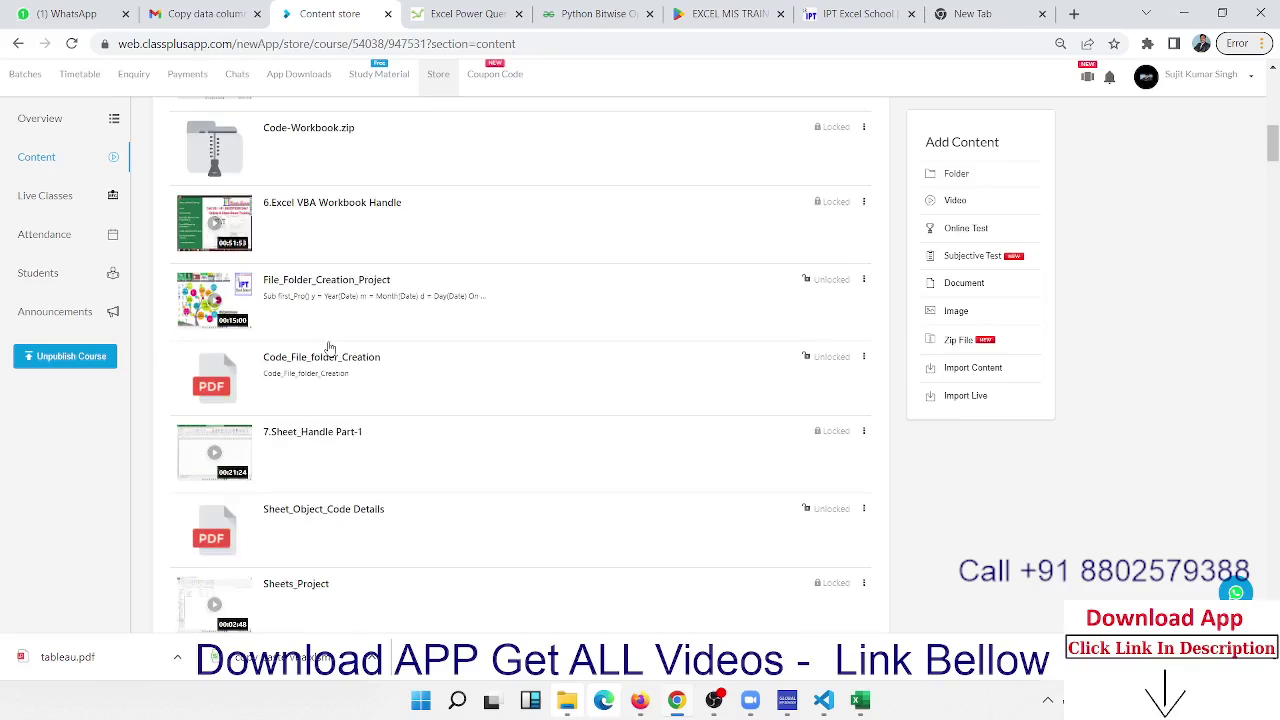
scroll(330, 348, "up", 7)
scroll(332, 348, "up", 3)
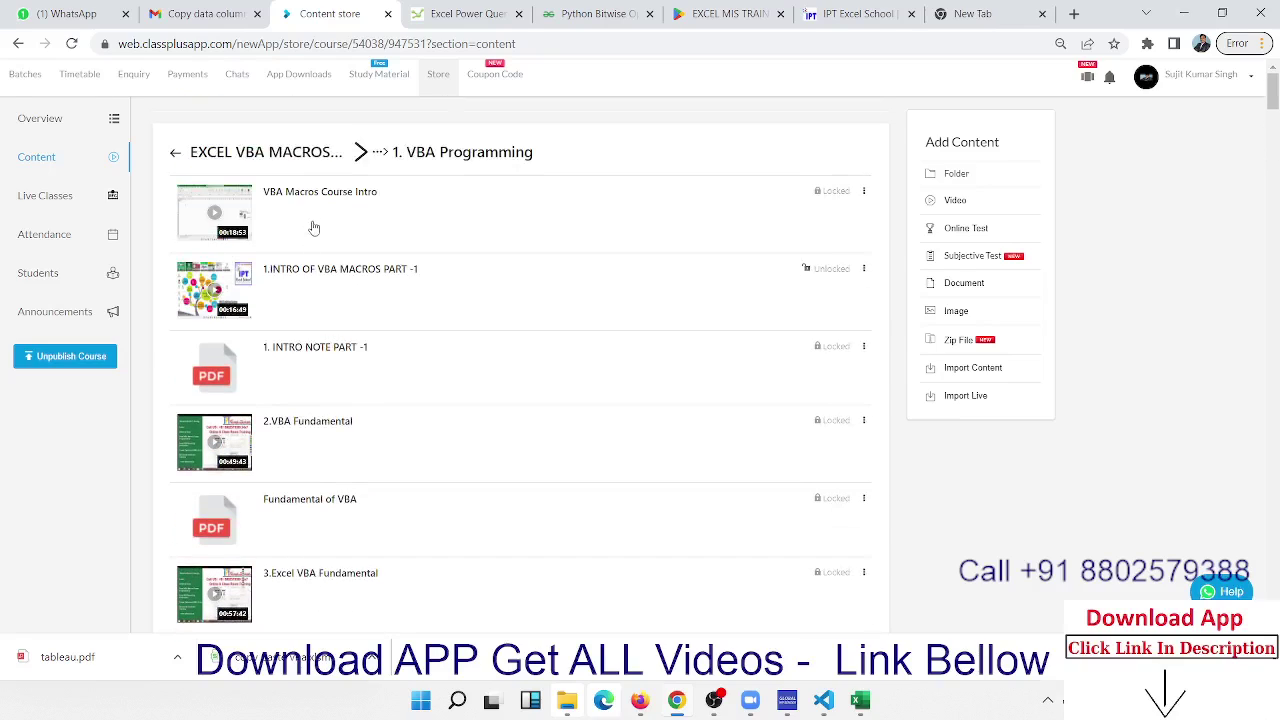
left_click(174, 153)
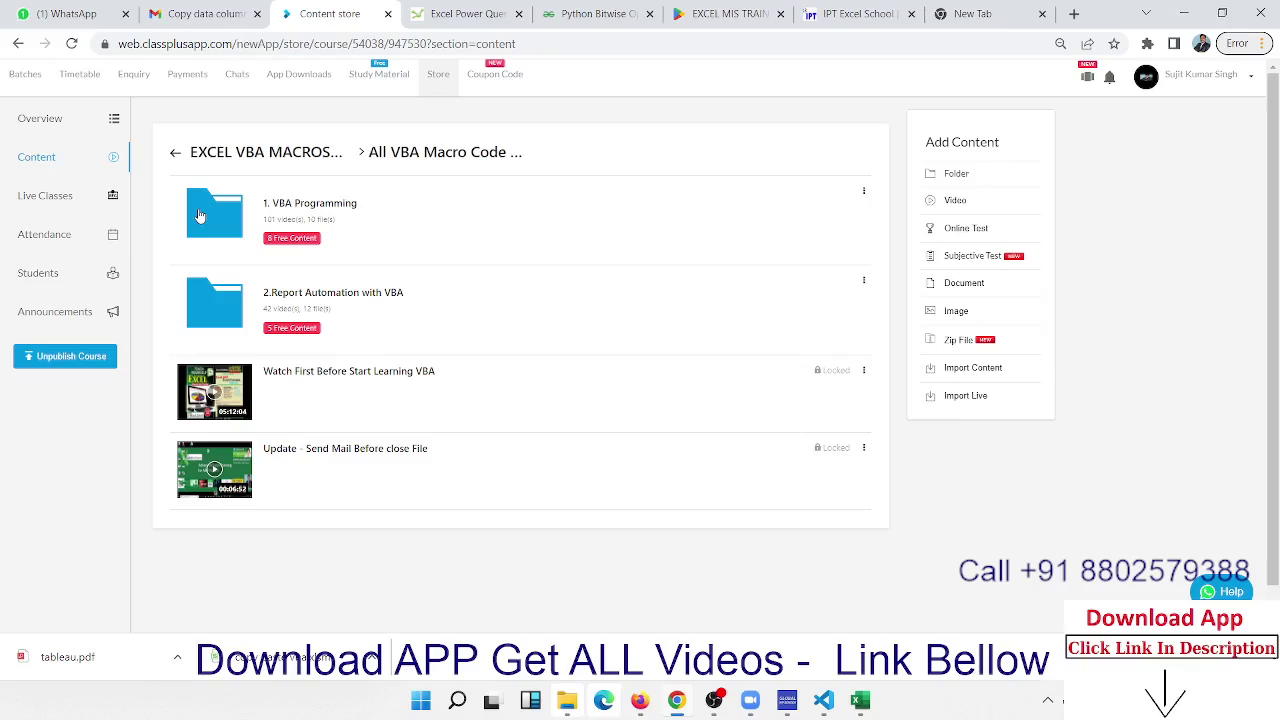
Step: Go back to the course's top-level contents and highlight EXCEL in the course title
left_click(173, 156)
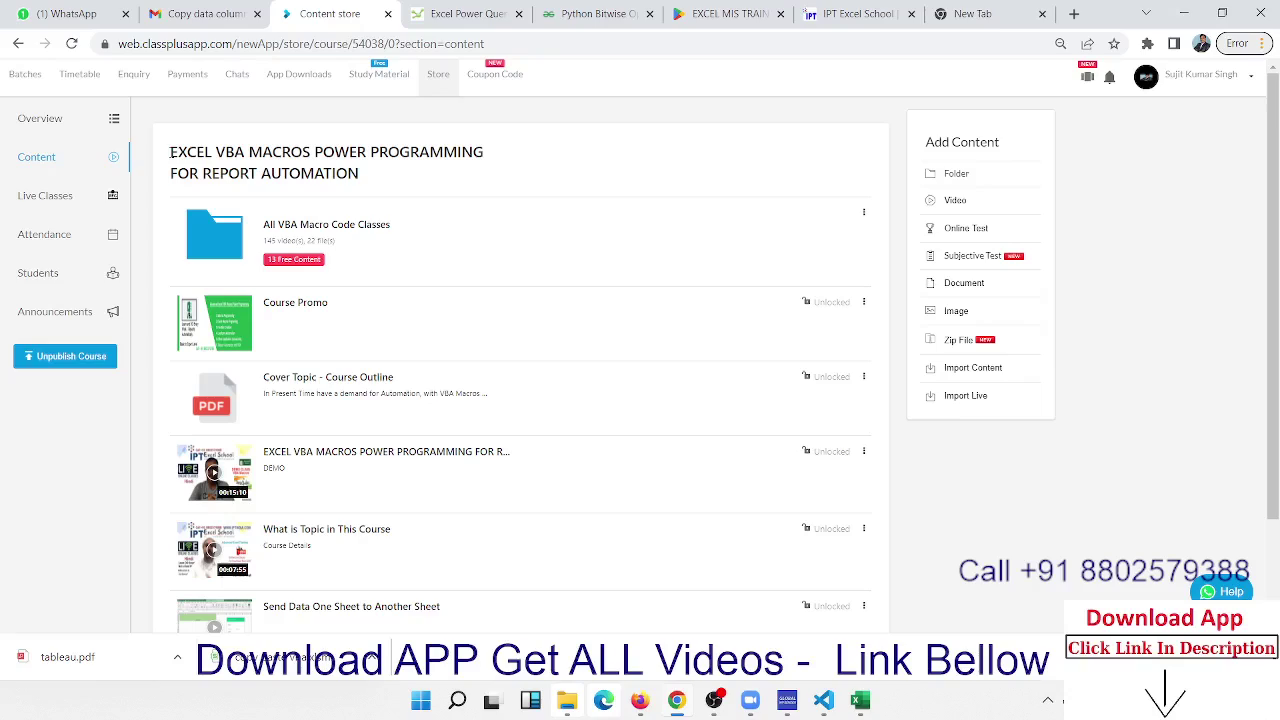
double_click(171, 153)
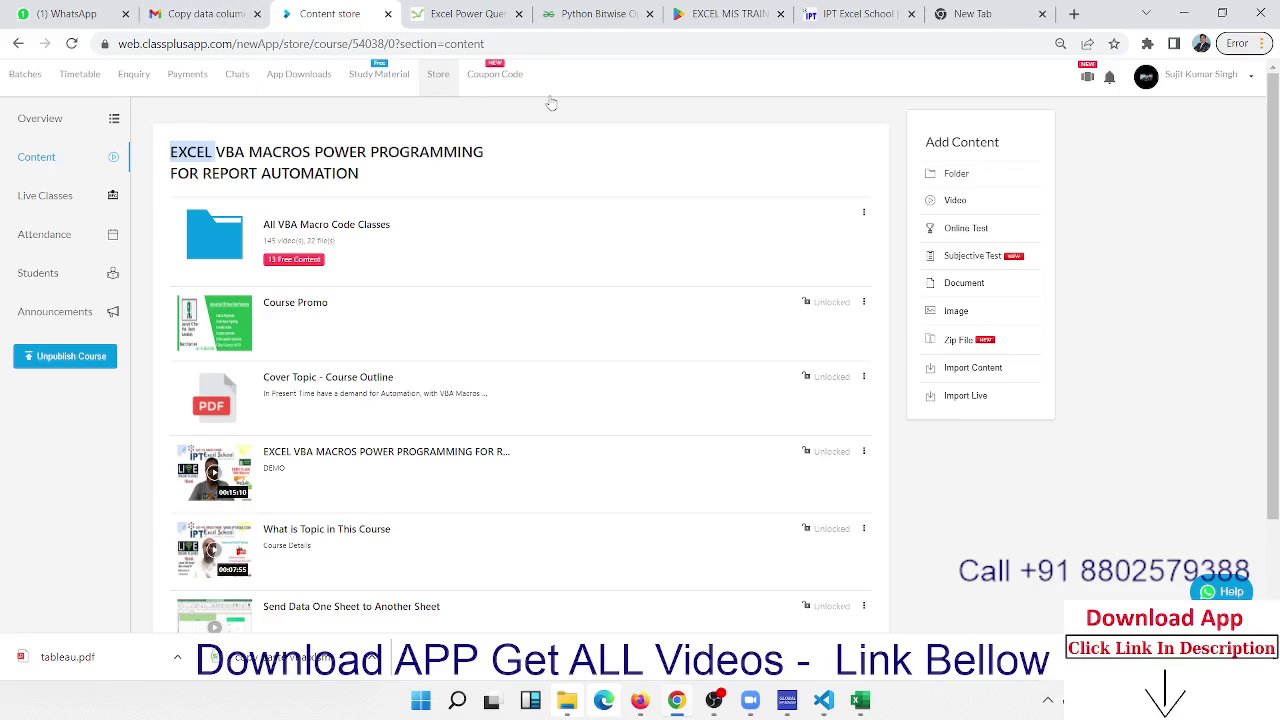
Step: Open the Store, choose View All under Courses, and scroll through the priced course cards
left_click(430, 88)
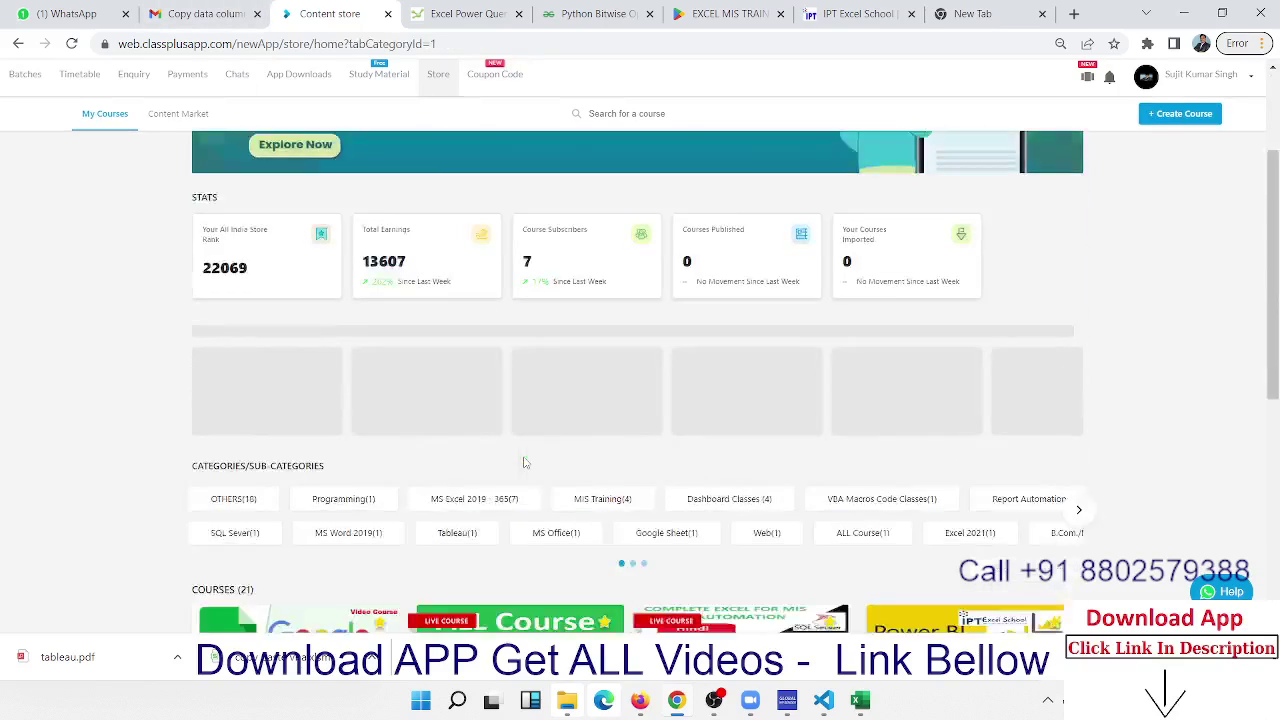
scroll(524, 462, "down", 5)
left_click(620, 583)
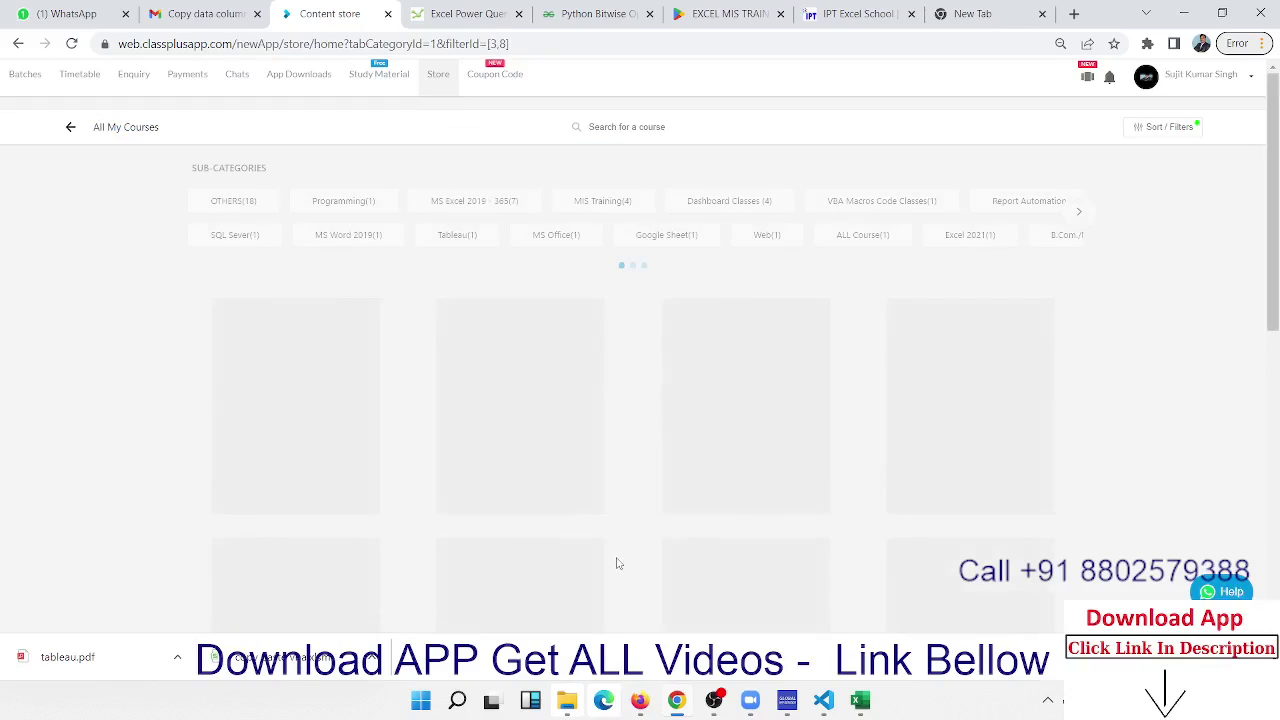
scroll(614, 563, "down", 3)
scroll(617, 563, "down", 5)
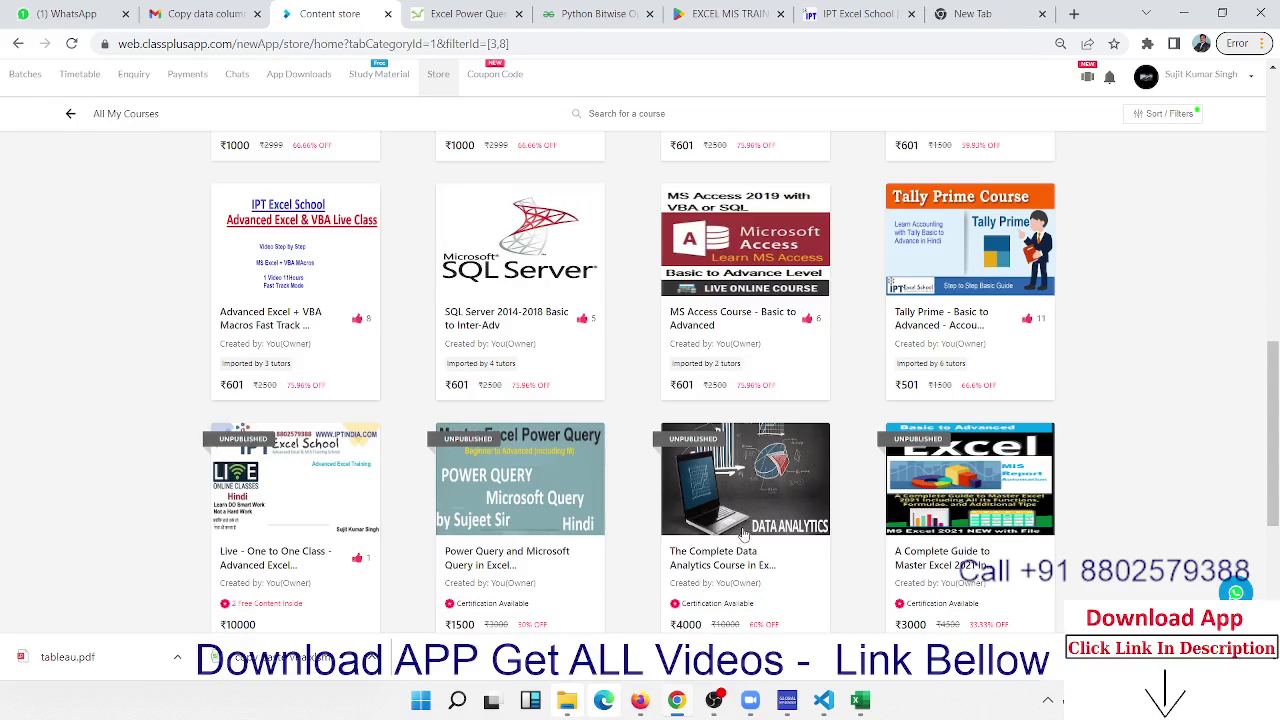
scroll(741, 540, "down", 3)
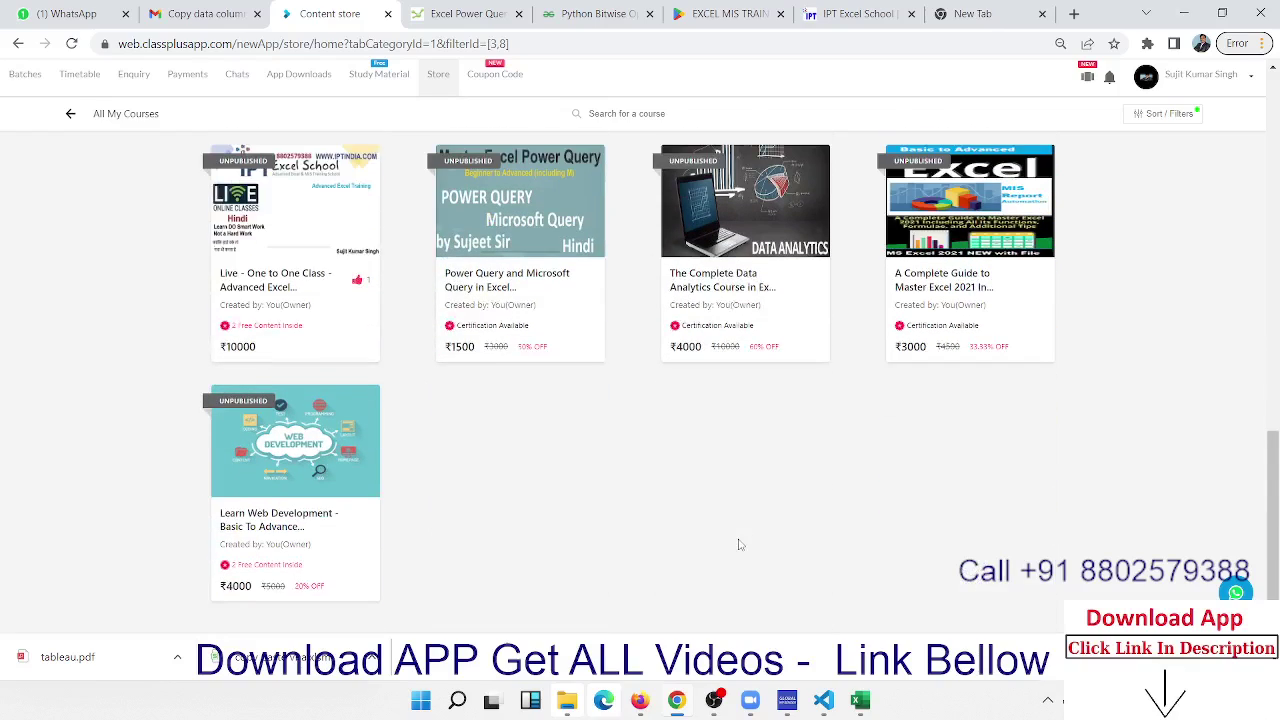
scroll(740, 545, "up", 3)
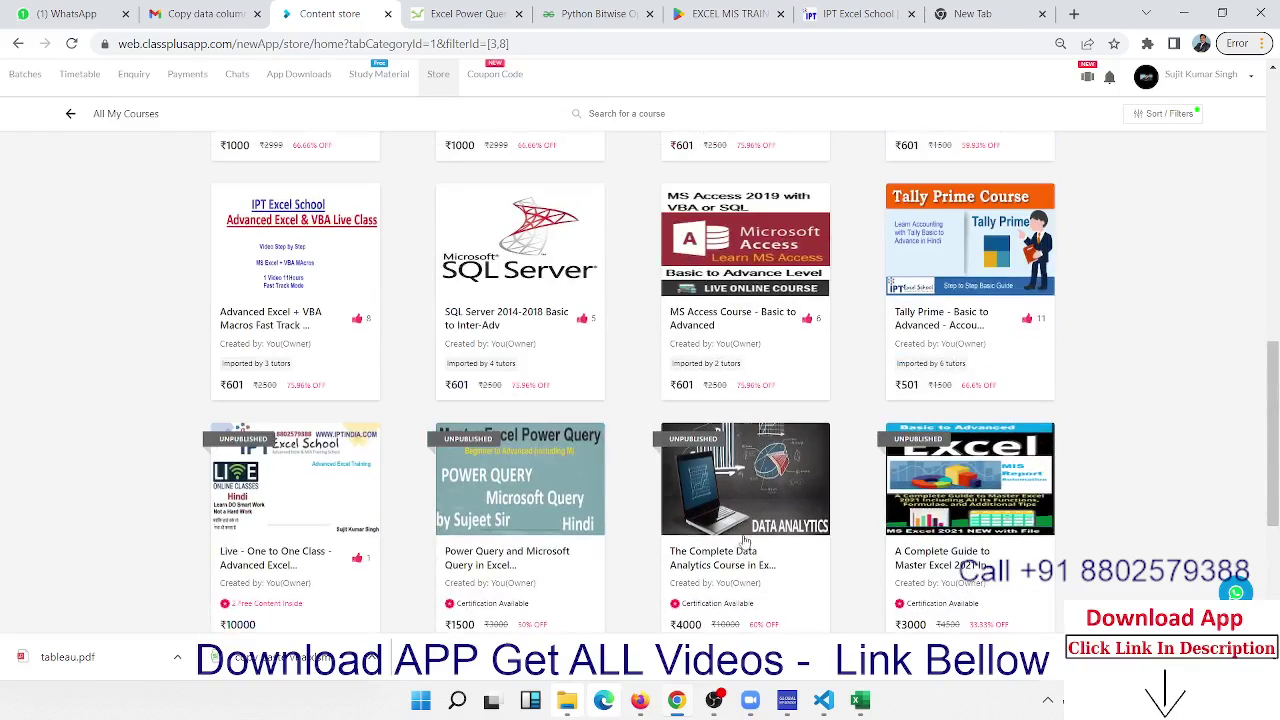